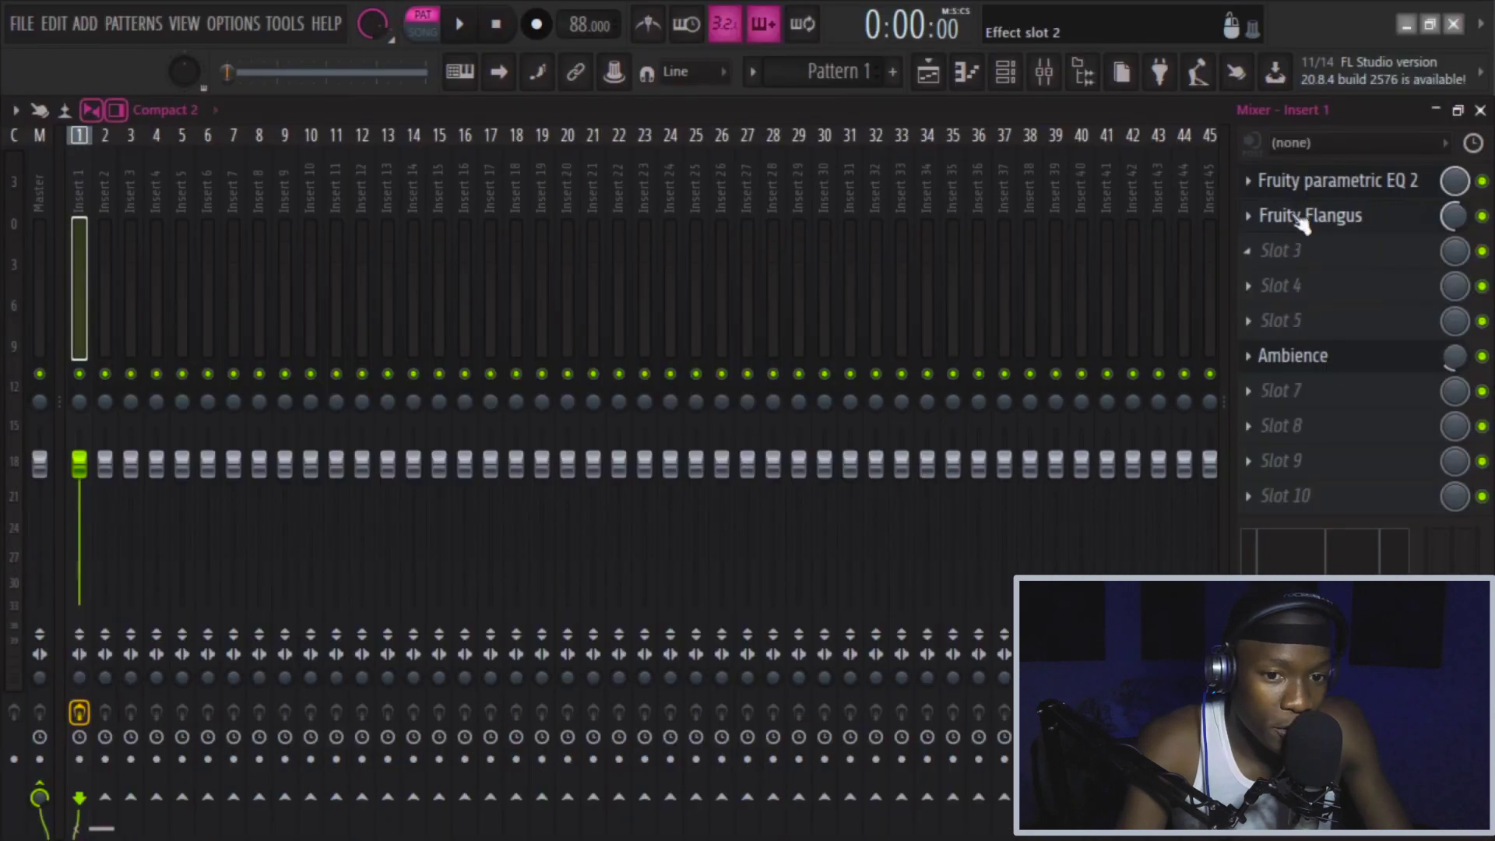
# Close the Insert 1 effect windows, show the playlist and play the arrangement in song mode
pyautogui.click(1480, 171)
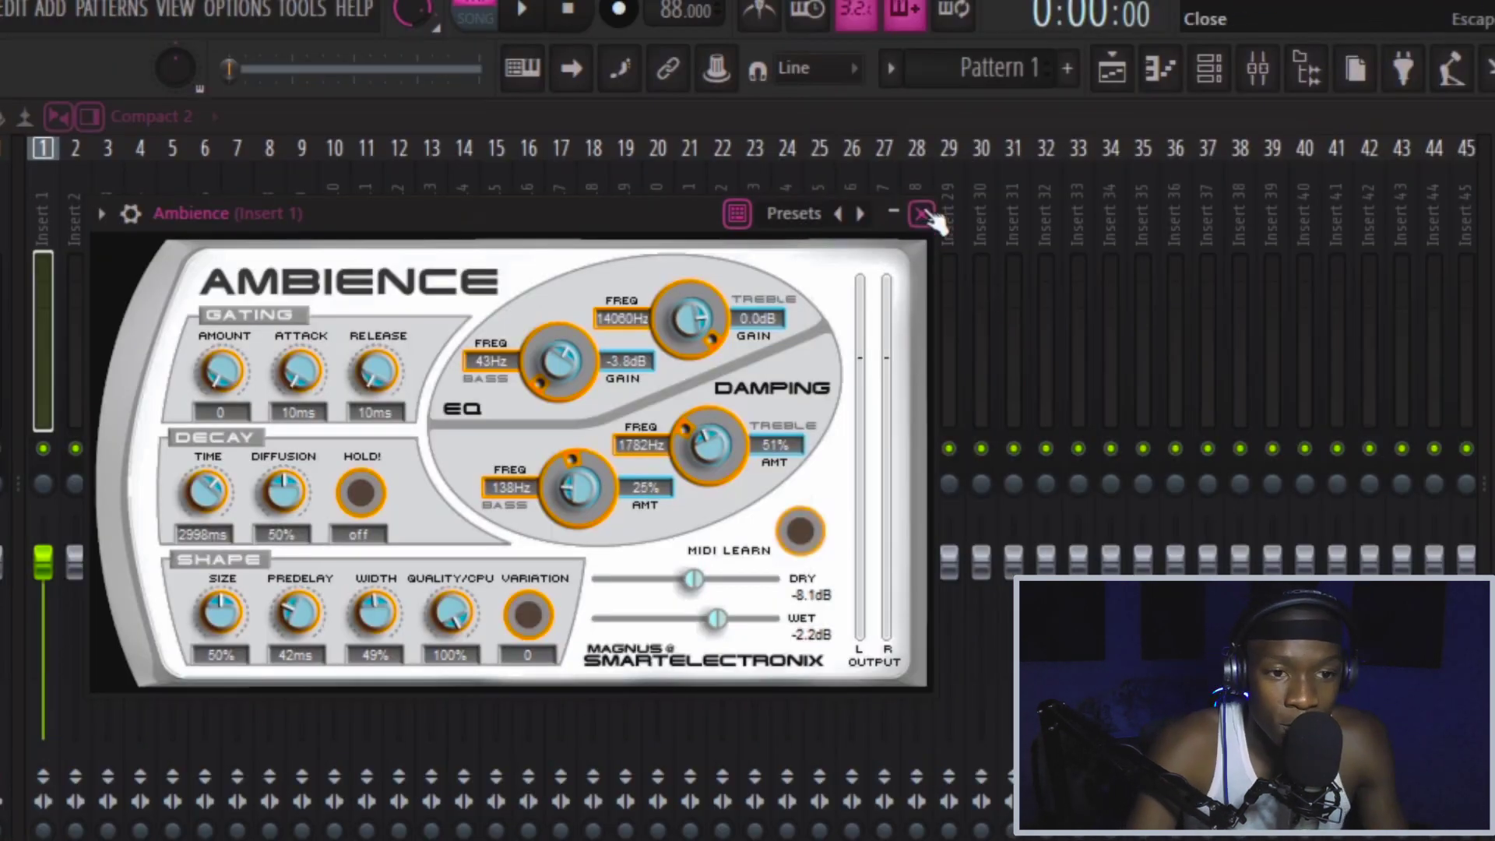
pyautogui.click(922, 213)
pyautogui.press('F5')
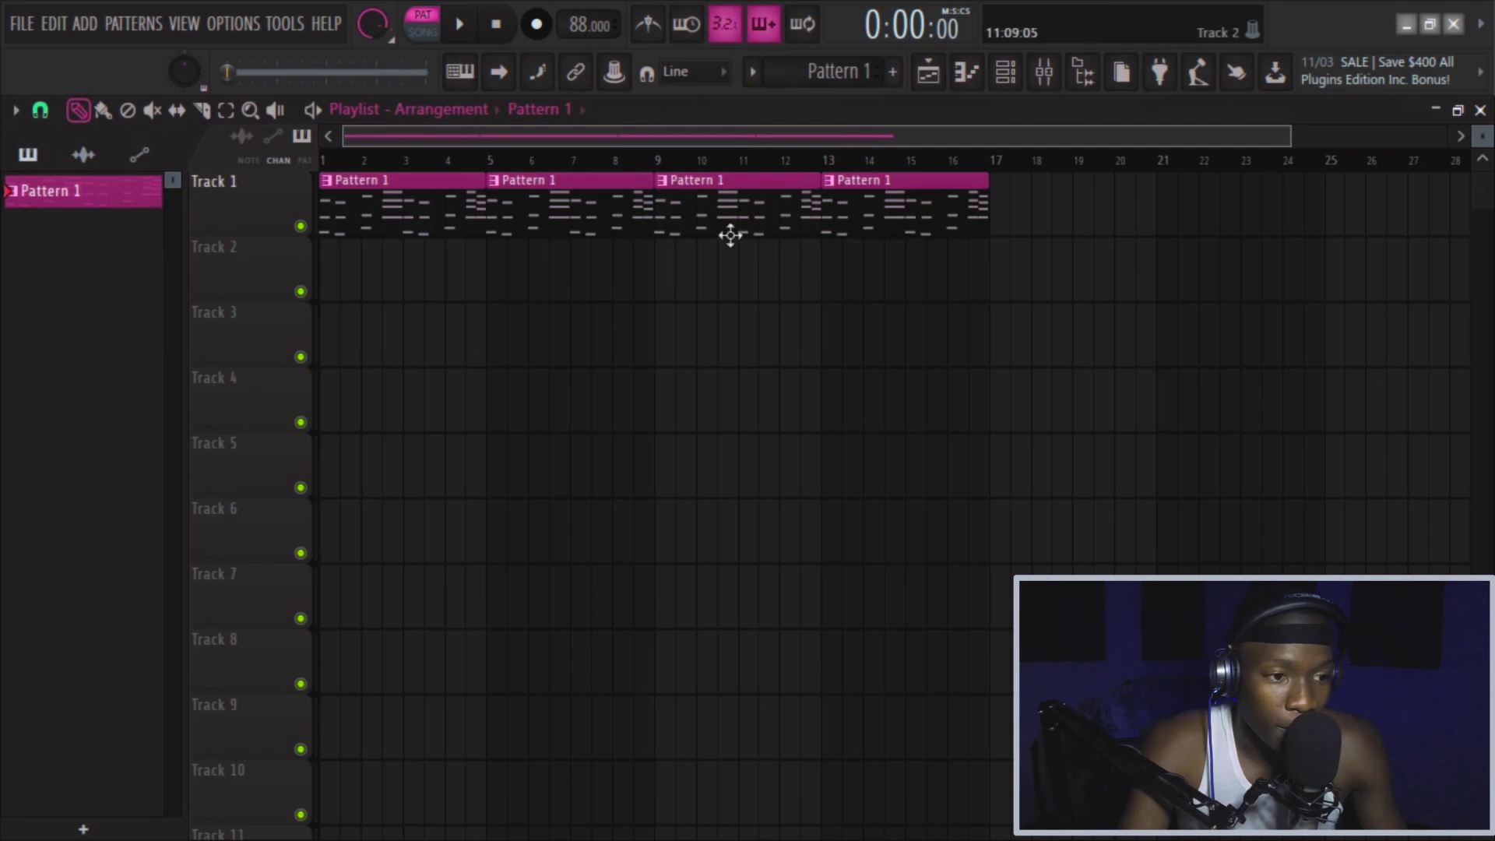
pyautogui.press('l')
pyautogui.press('space')
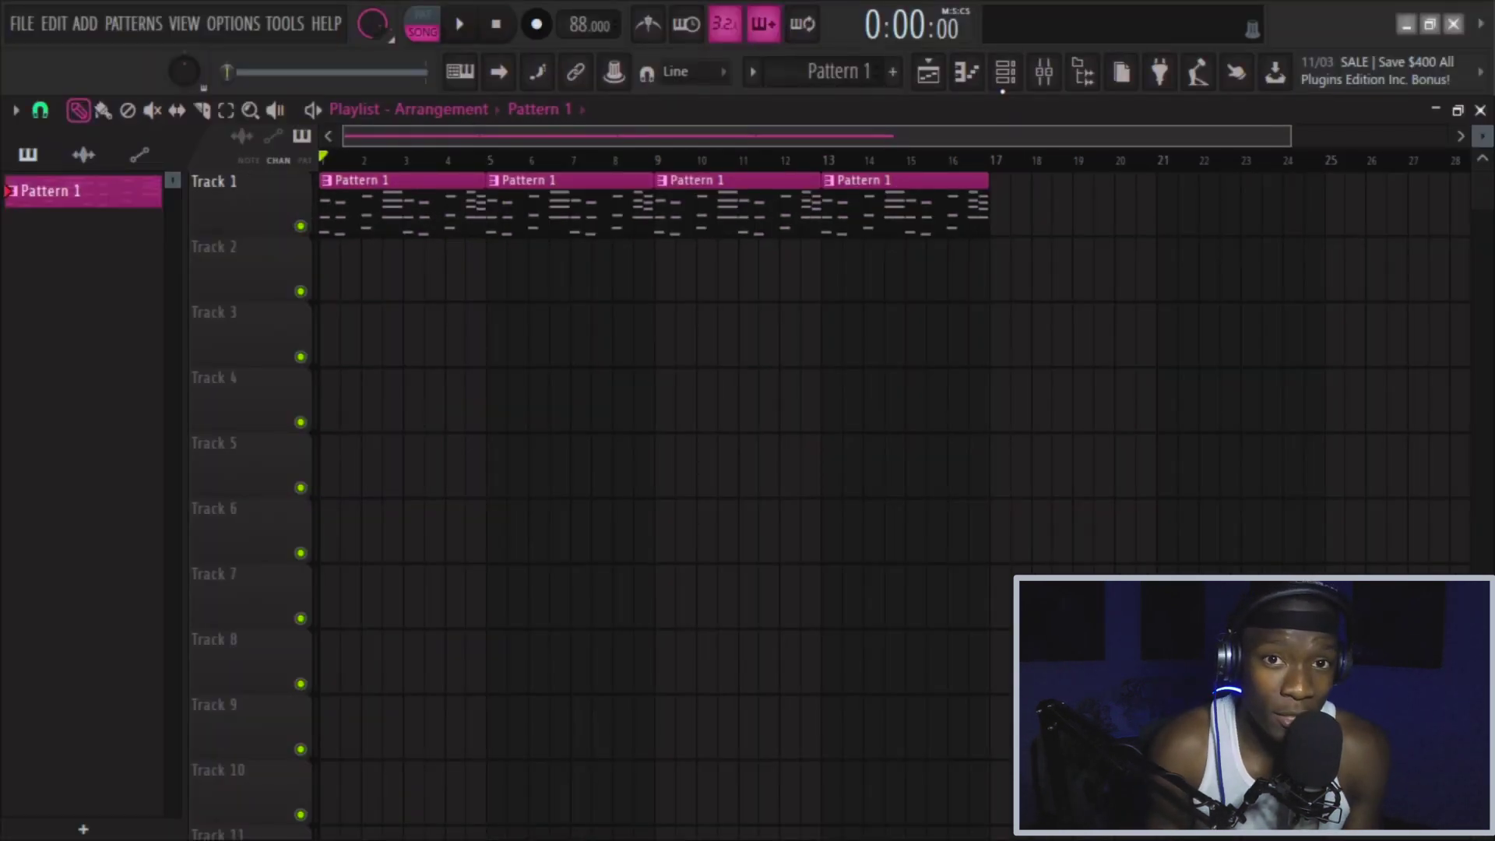
# Browse the Strings sample folder and load String (12) as a new channel
pyautogui.click(1090, 80)
pyautogui.click(95, 249)
pyautogui.click(91, 427)
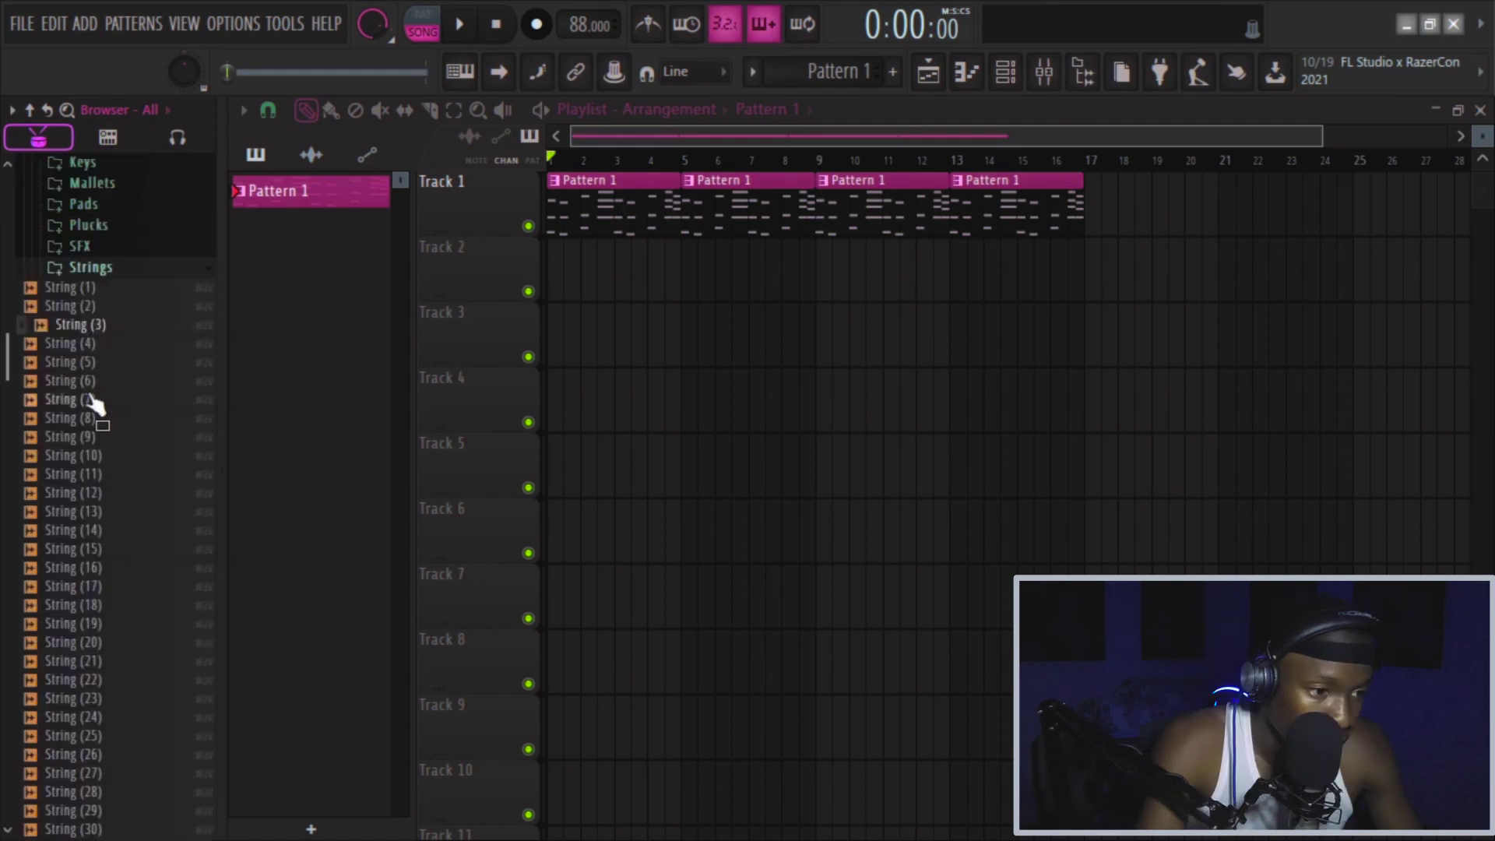
pyautogui.click(87, 493)
pyautogui.scroll(-4, 85, 389)
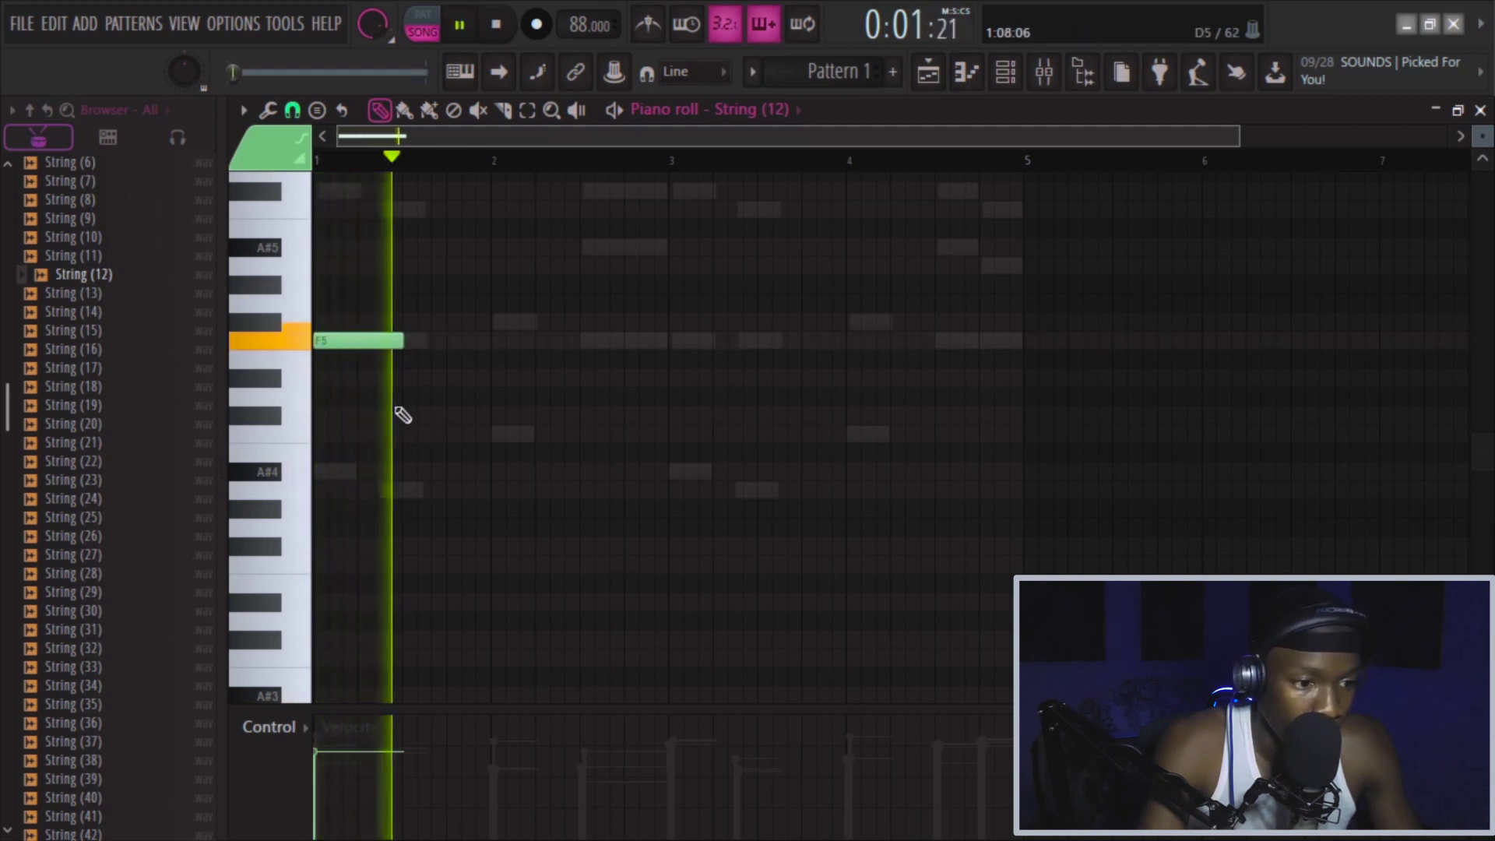
# Draw the String (12) melody F5, D#5, C5, F5 as half-bar notes and repeat it through bar 4
pyautogui.press('space')
pyautogui.click(380, 379)
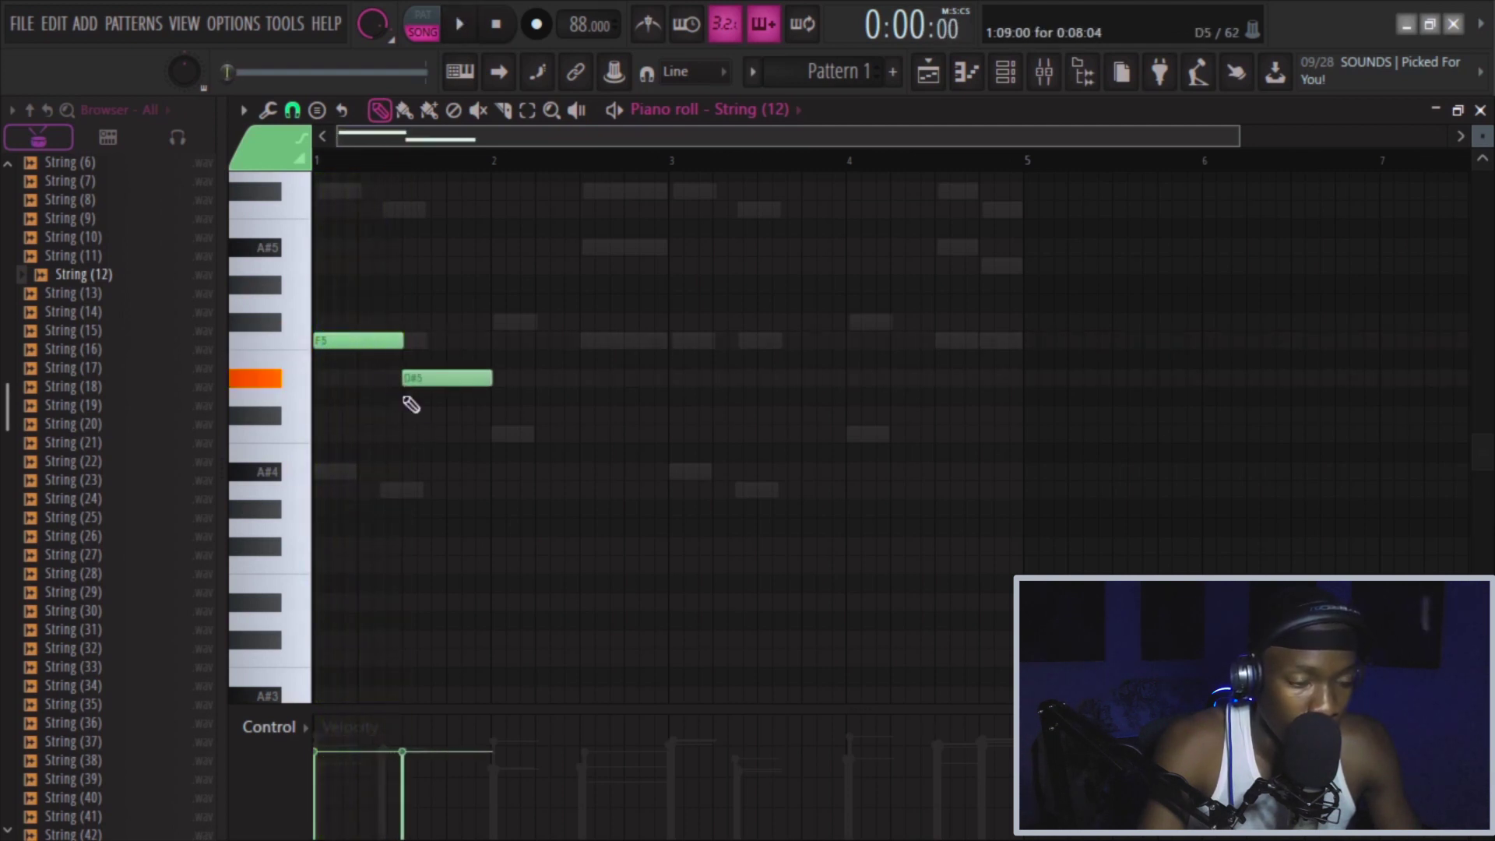
pyautogui.press('space')
pyautogui.click(489, 433)
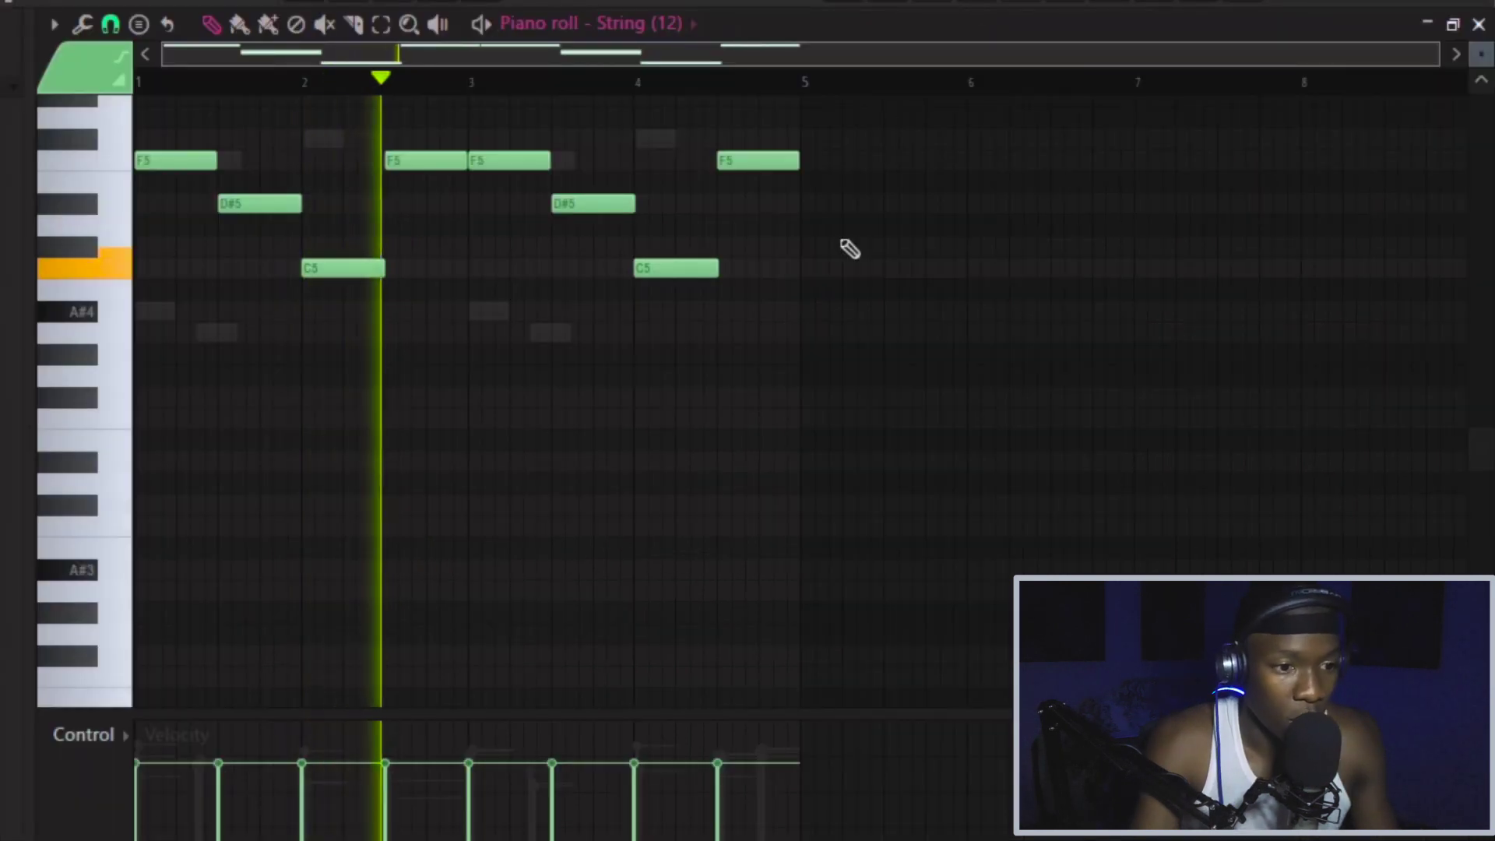
# Play back the string melody with the guitar and hide the sample browser
pyautogui.scroll(2, 885, 286)
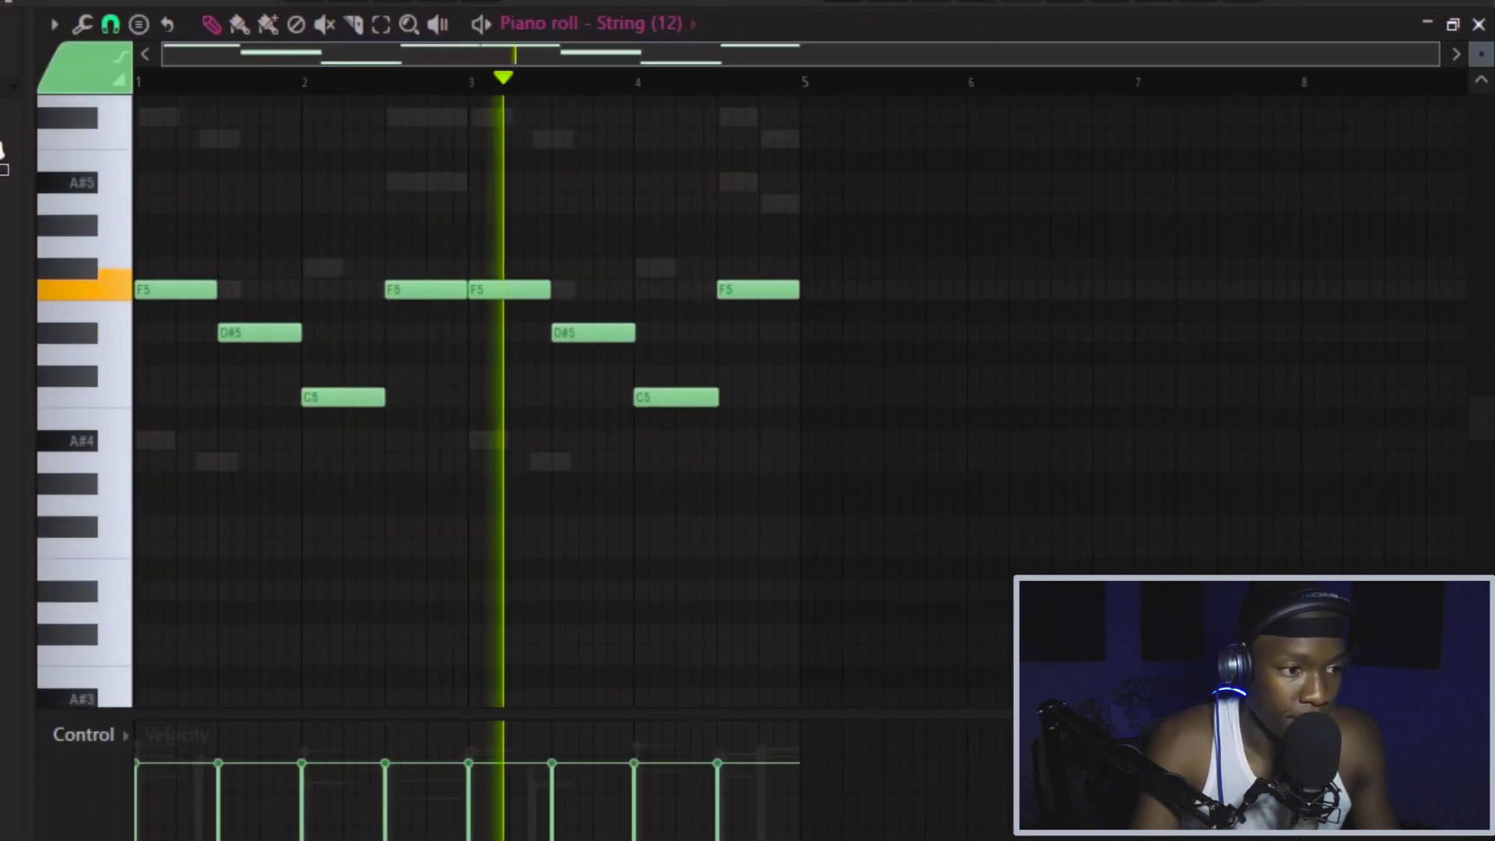
pyautogui.press('space')
pyautogui.click(1028, 4)
pyautogui.click(1029, 3)
pyautogui.press('space')
pyautogui.press('space')
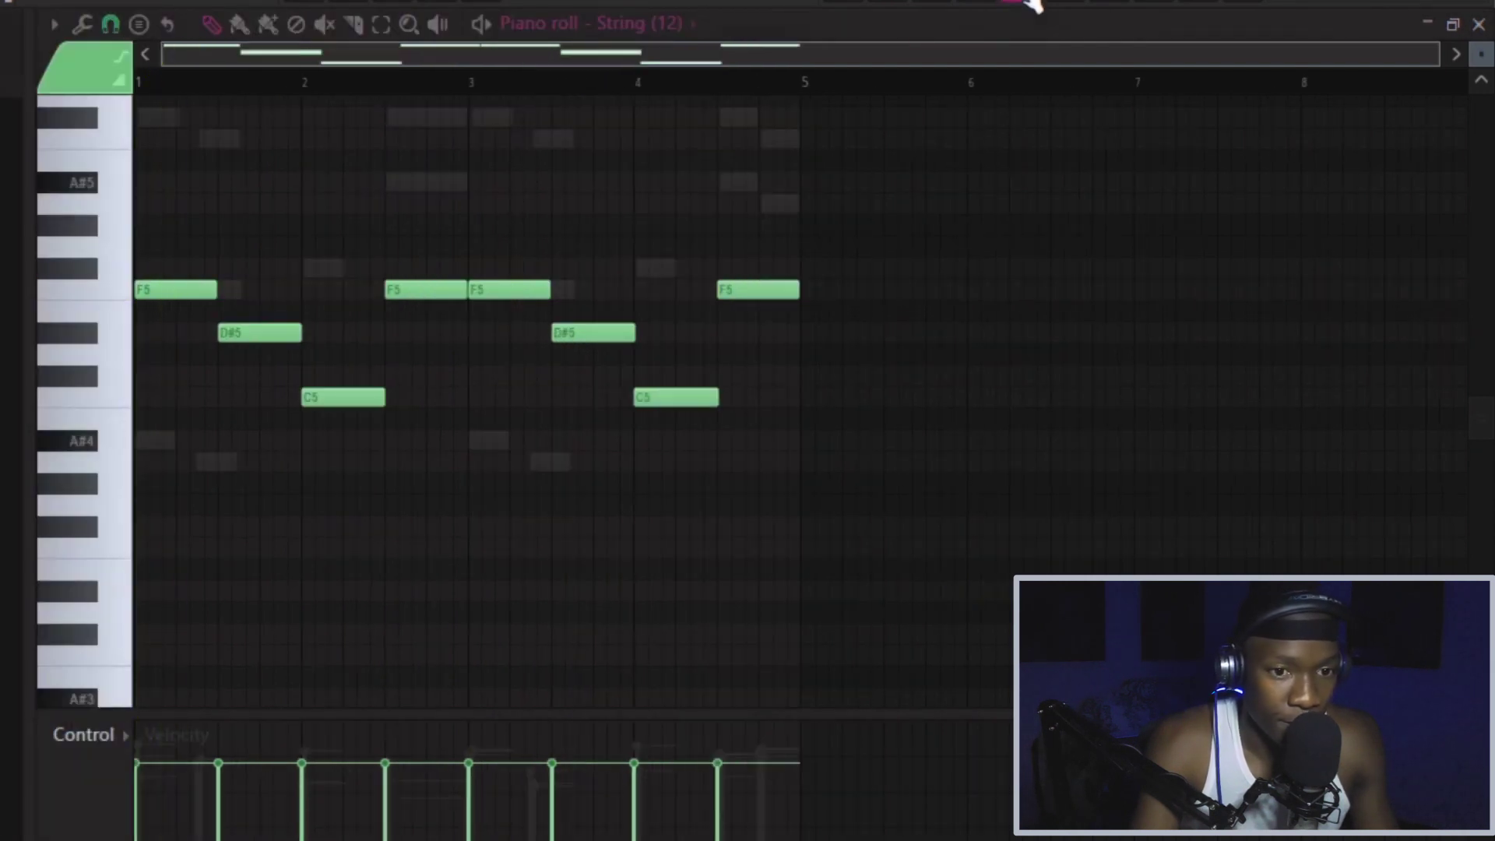
pyautogui.click(1030, 3)
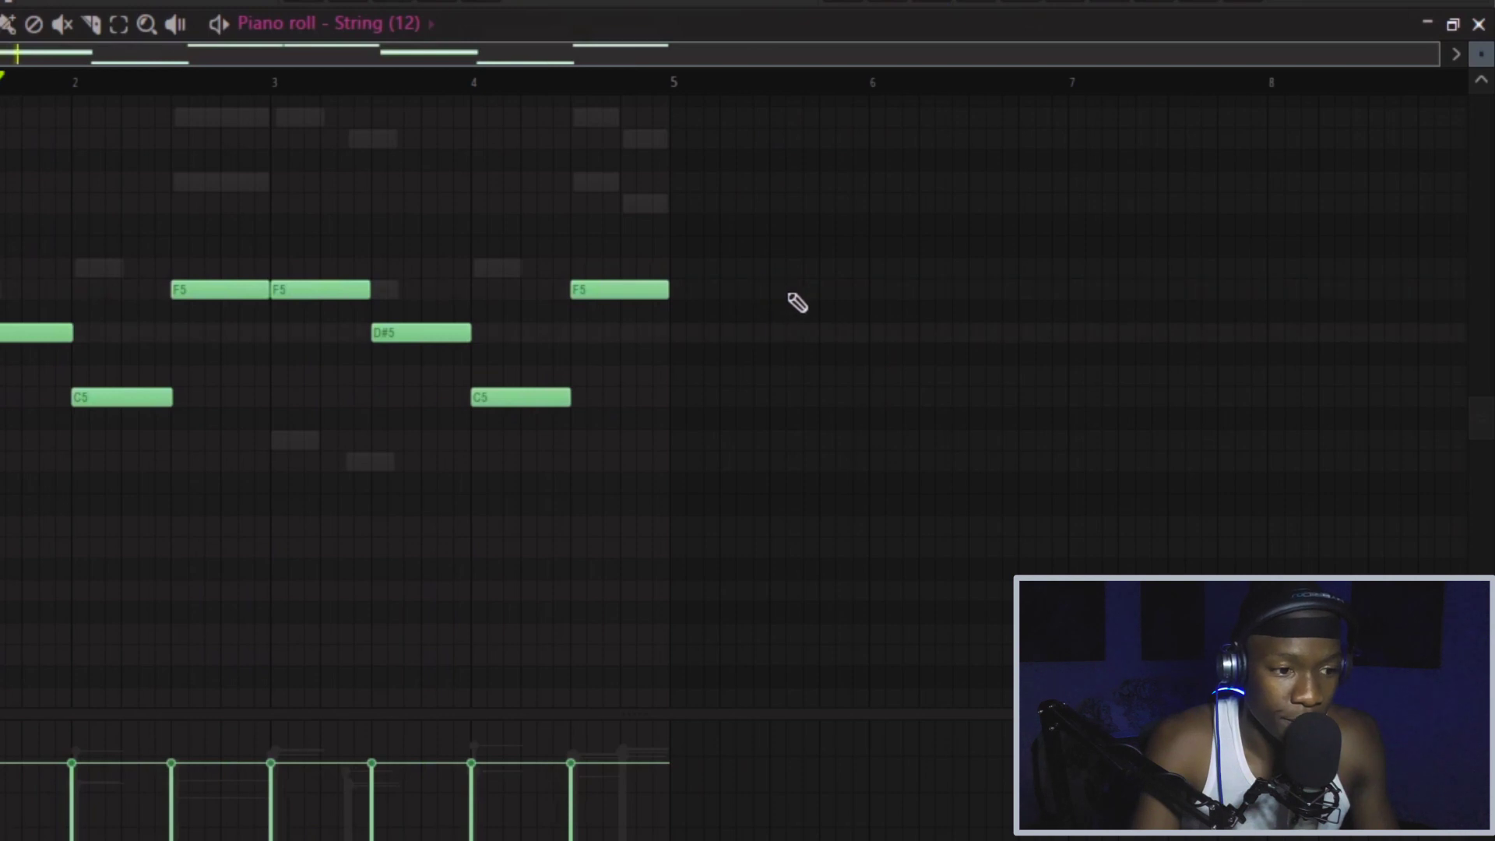
pyautogui.press('space')
# Route String (12) to mixer insert 2 and shape its Fruity Parametric EQ 2 with a higher high-pass cutoff, boosted band 6 and lowered band 7
pyautogui.click(987, 3)
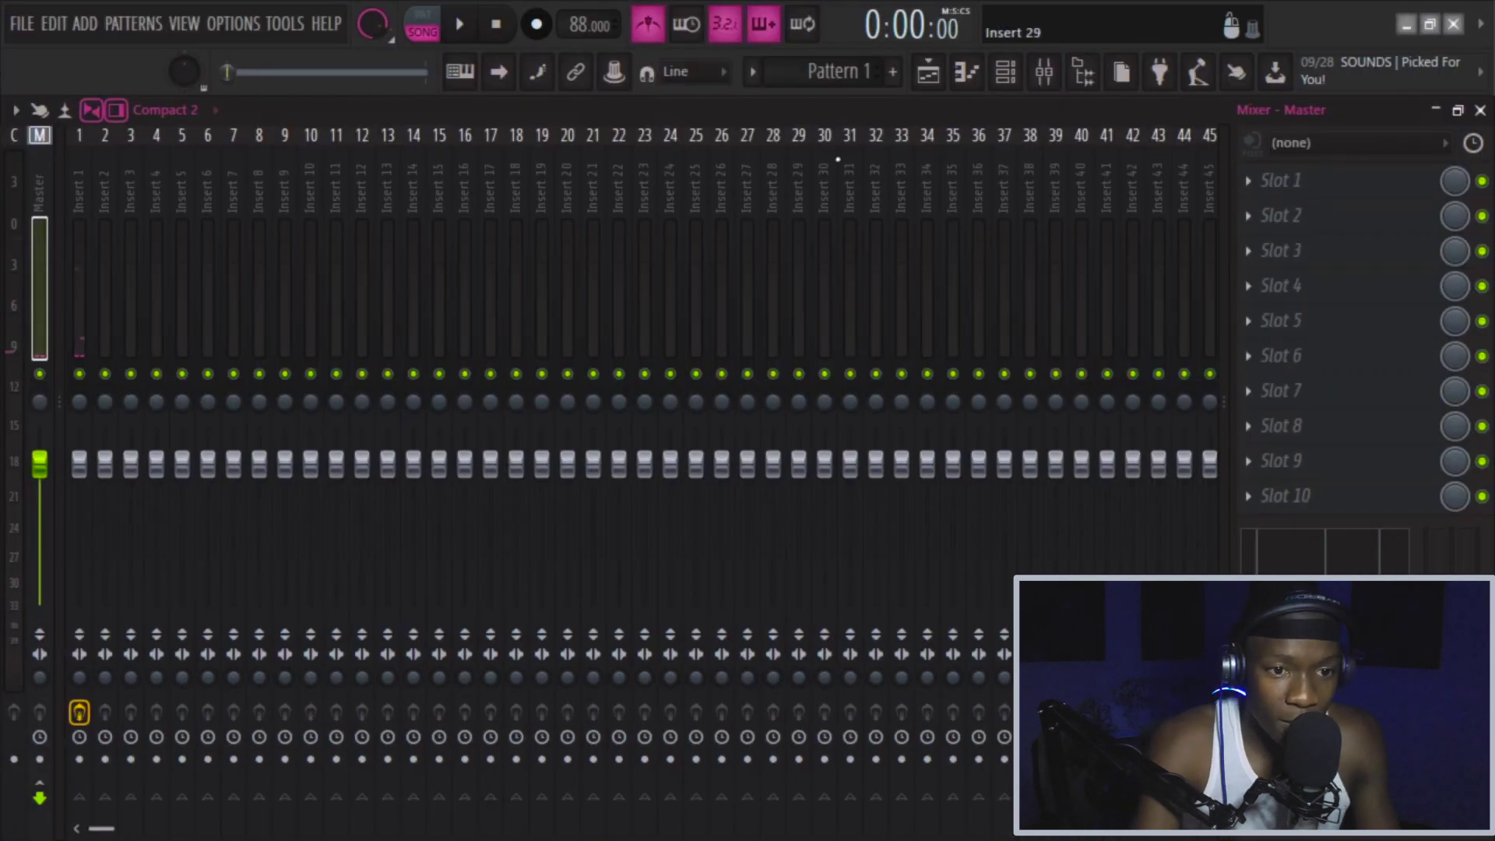
pyautogui.click(1004, 75)
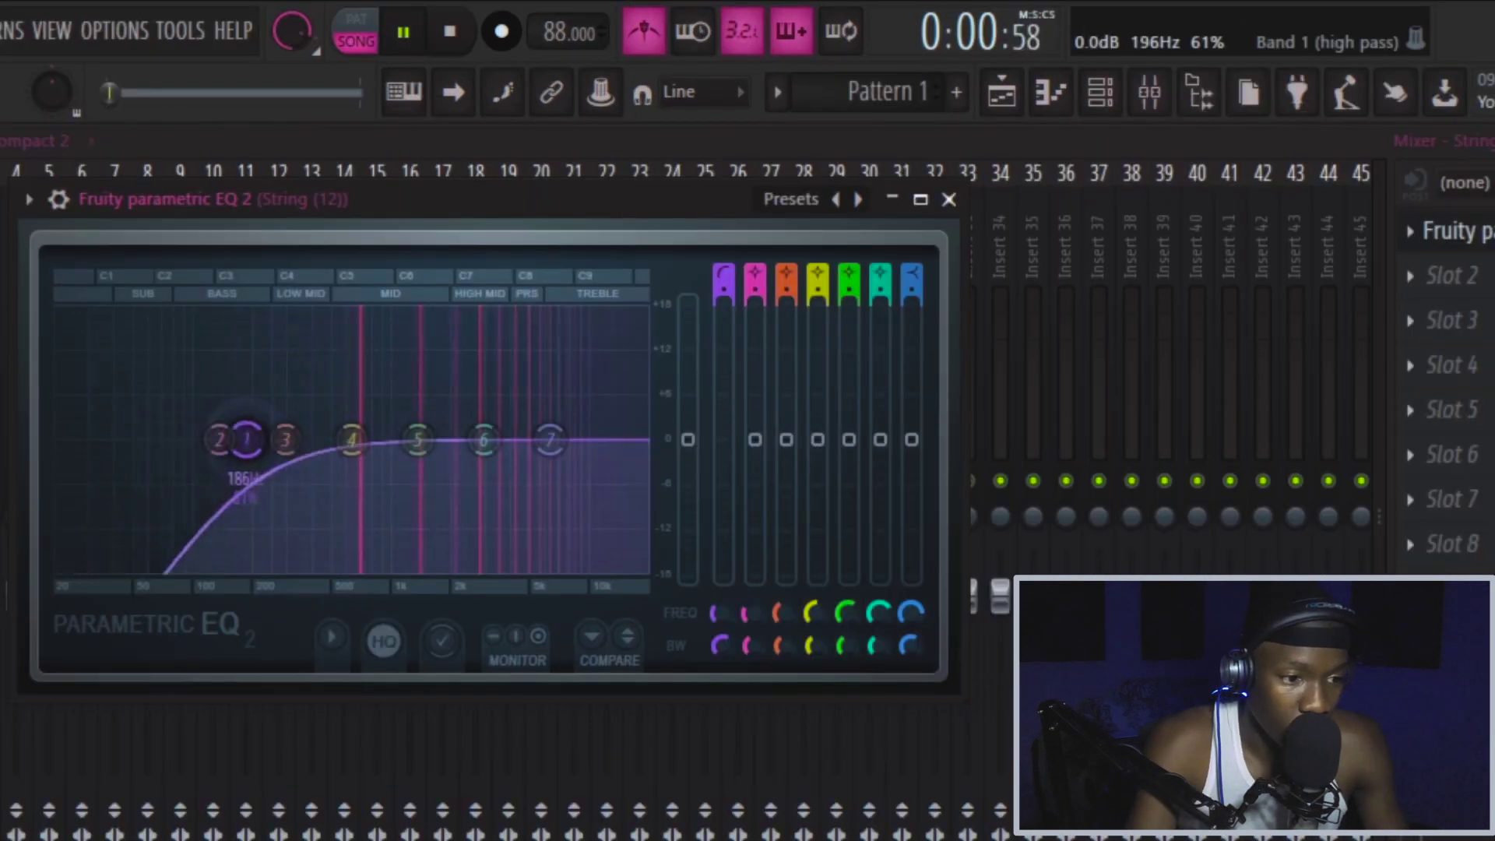
pyautogui.moveTo(241, 434); pyautogui.dragTo(325, 440)
pyautogui.moveTo(484, 440); pyautogui.dragTo(490, 382)
pyautogui.moveTo(912, 440)
pyautogui.mouseDown()
pyautogui.moveTo(911, 486)
pyautogui.moveTo(913, 464)
pyautogui.mouseUp()
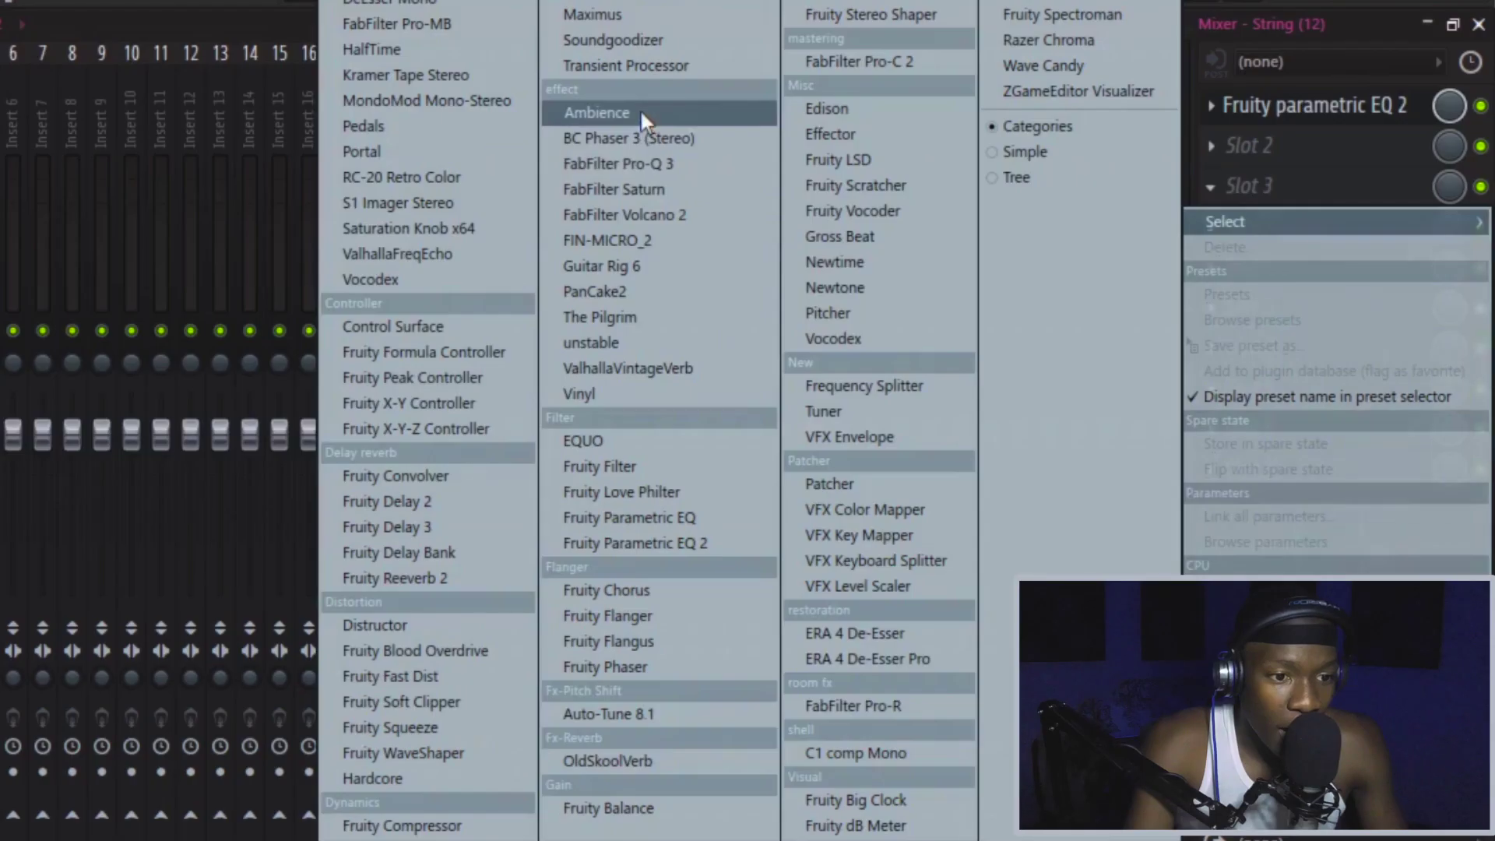
# Add the Ambience reverb to slot 3 of the String (12) mixer track, close the mixer and stop playback
pyautogui.click(565, 103)
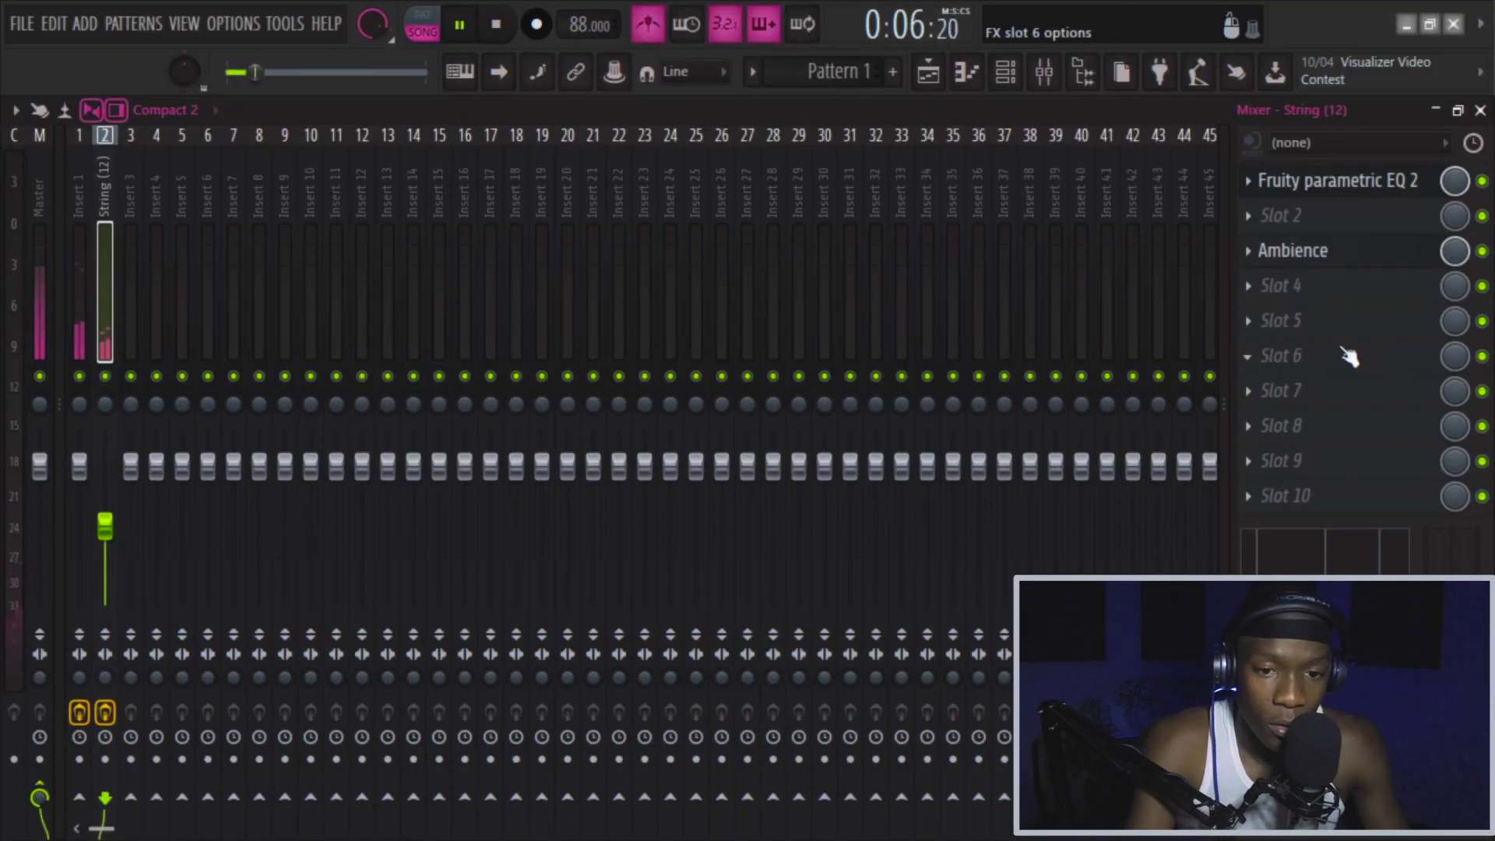
pyautogui.click(1479, 111)
pyautogui.press('space')
pyautogui.press('Escape')
# Lengthen the attack of the String (12) volume envelope and raise its mixer fader slightly
pyautogui.click(176, 203)
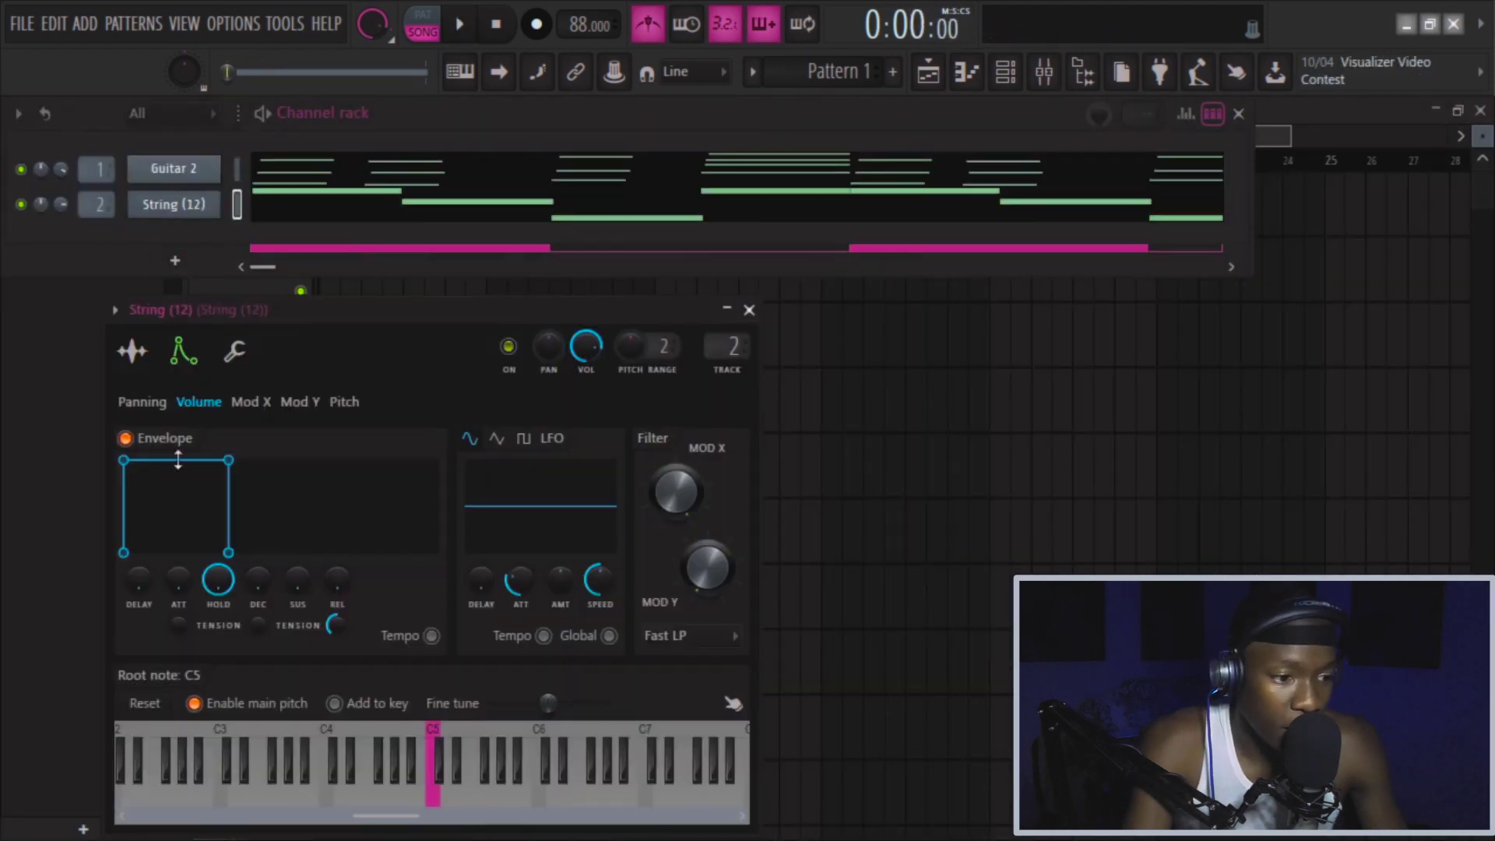
pyautogui.moveTo(178, 580); pyautogui.dragTo(179, 546)
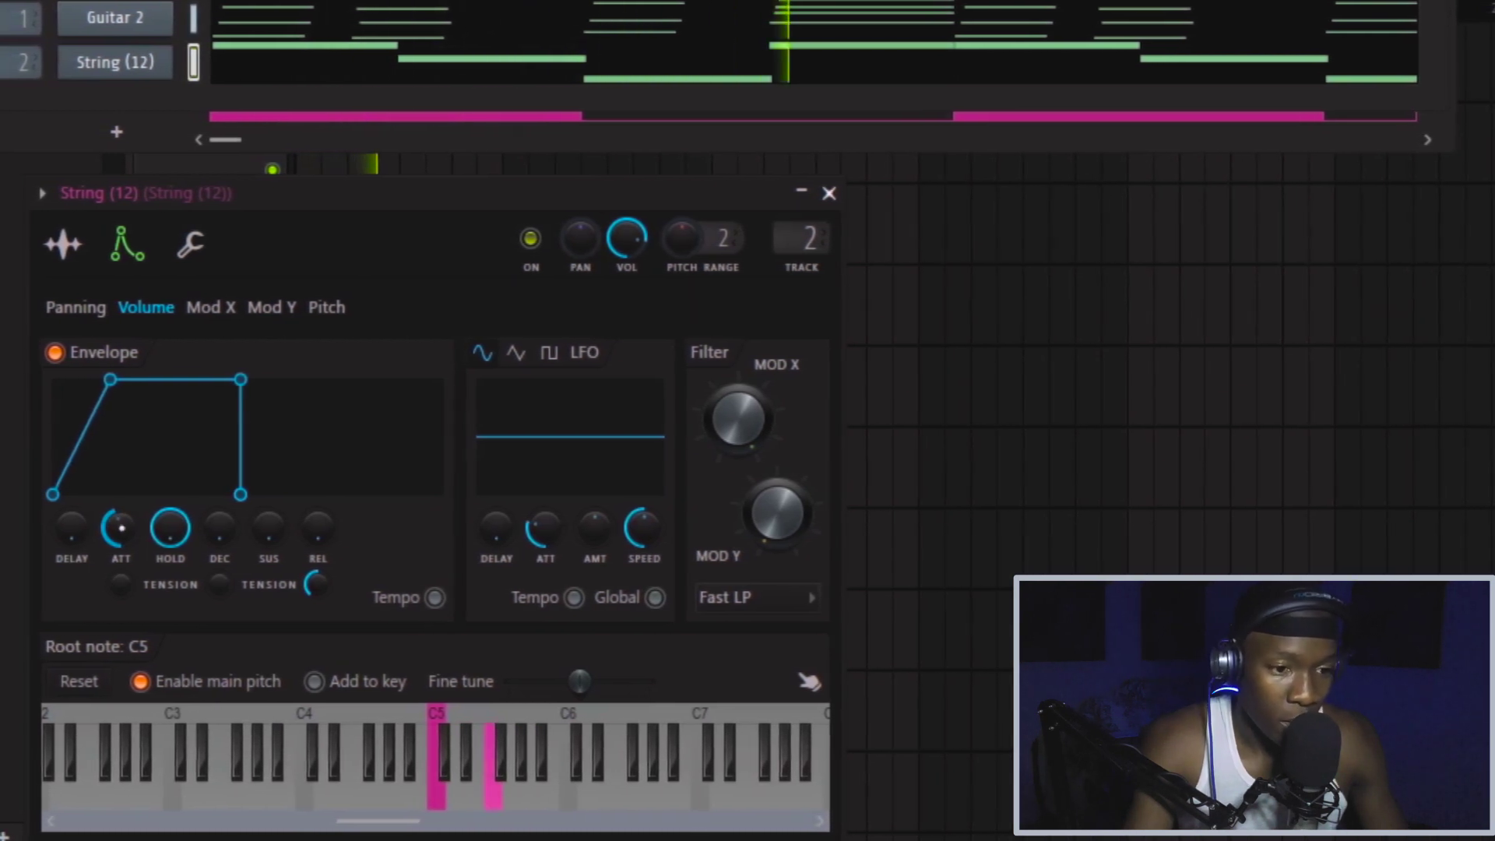
pyautogui.press('F9')
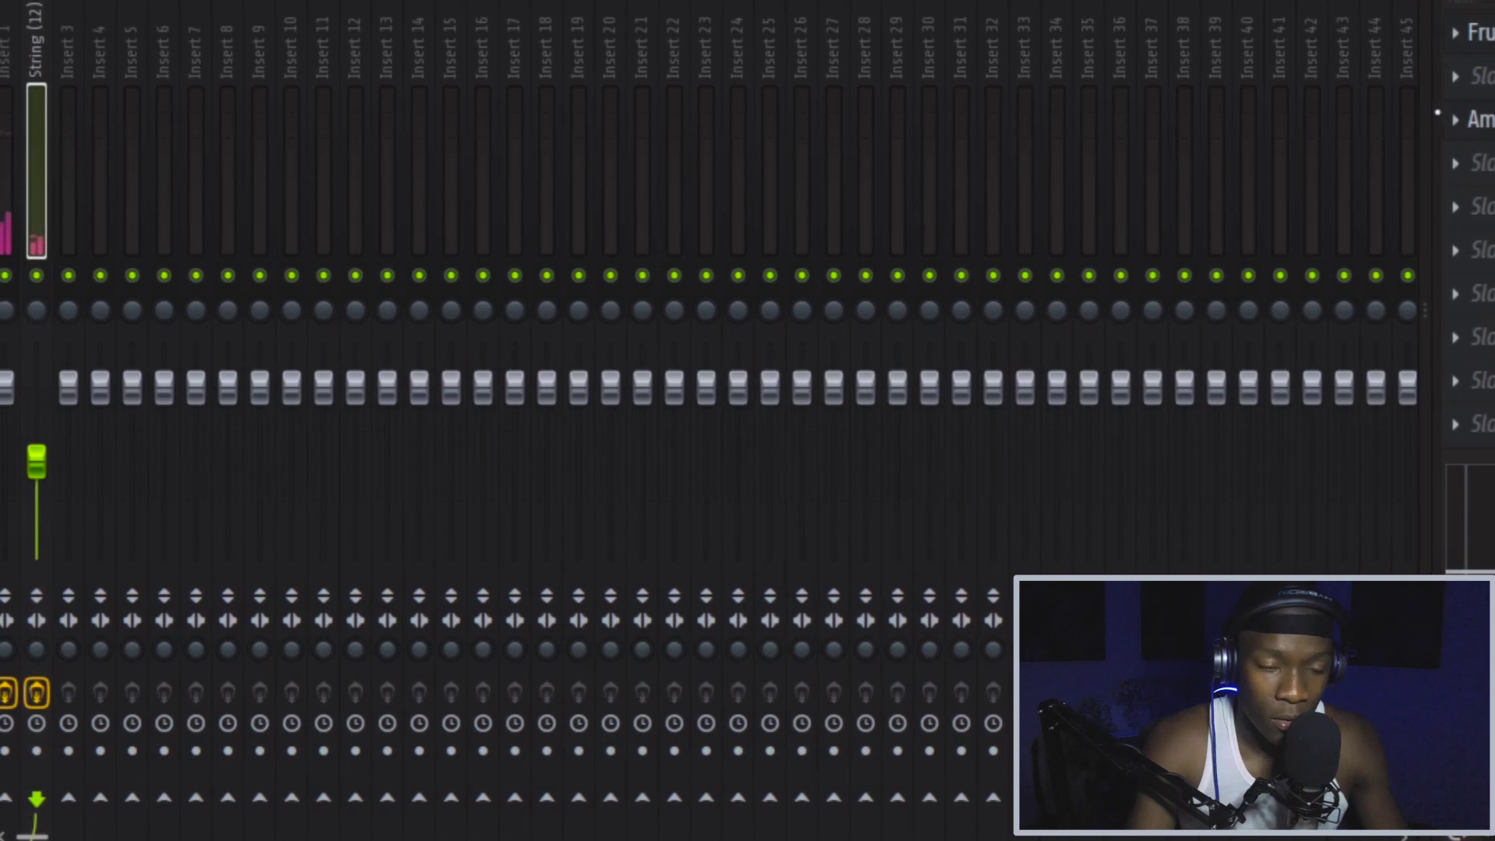
pyautogui.moveTo(45, 461); pyautogui.dragTo(45, 450)
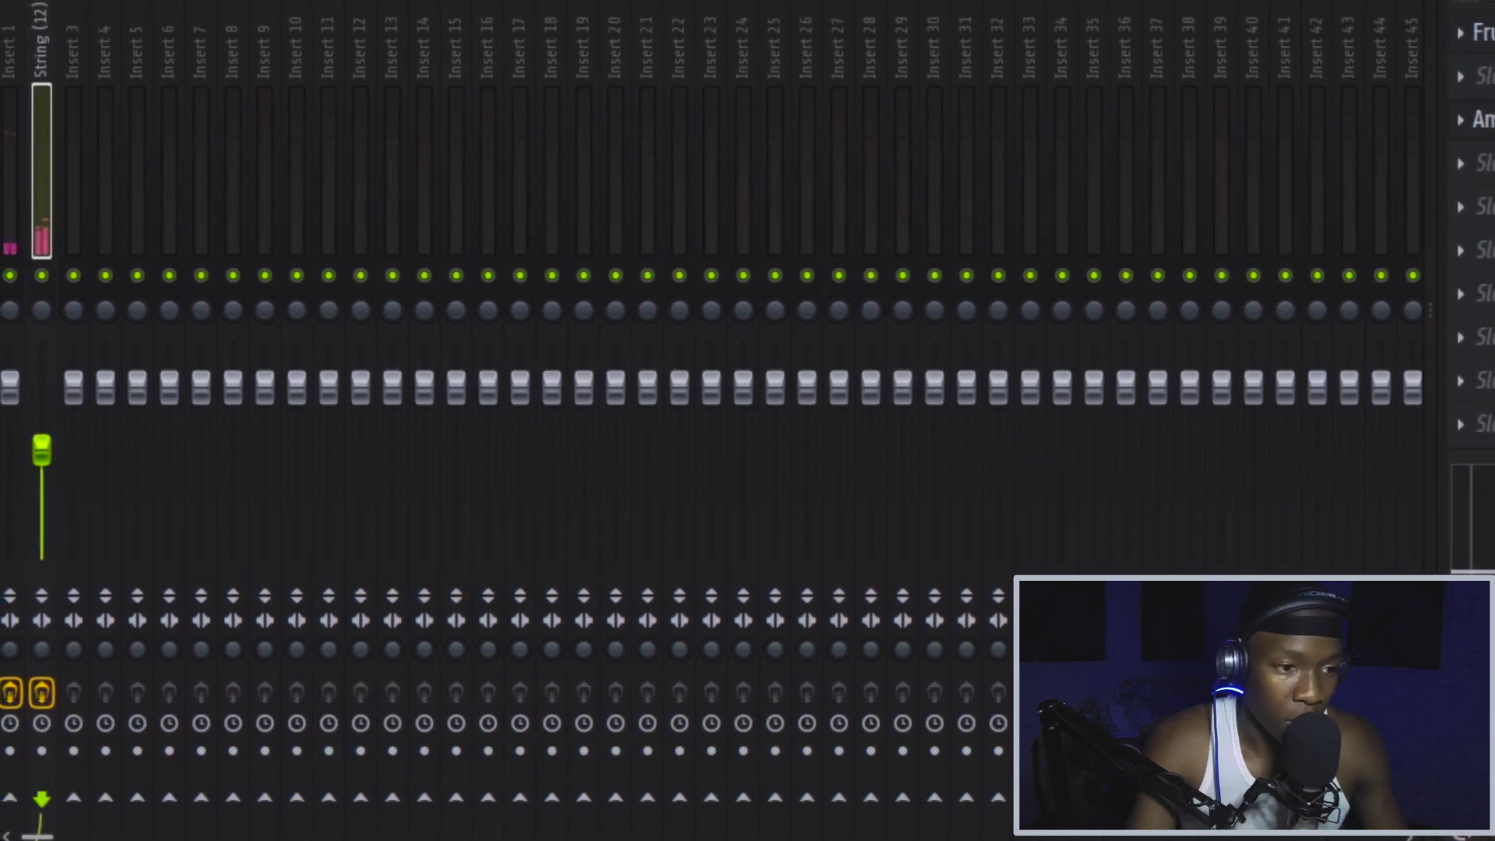
# Open the Bell 2 channel in the piano roll and draw F5, D#5 and C5 quarter-bar notes starting halfway through bar 1
pyautogui.press('F6')
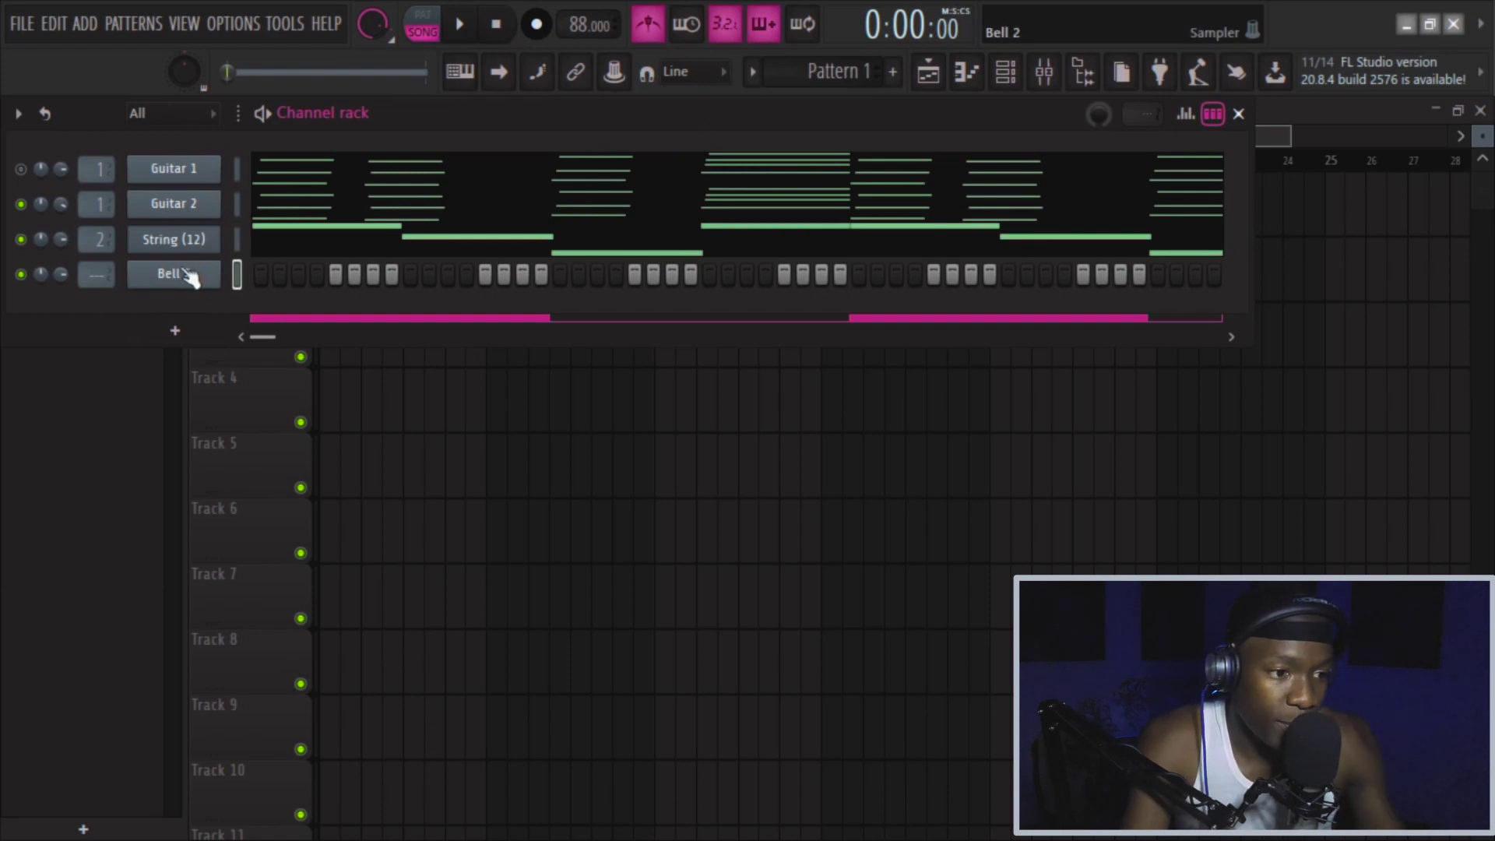
pyautogui.click(173, 275)
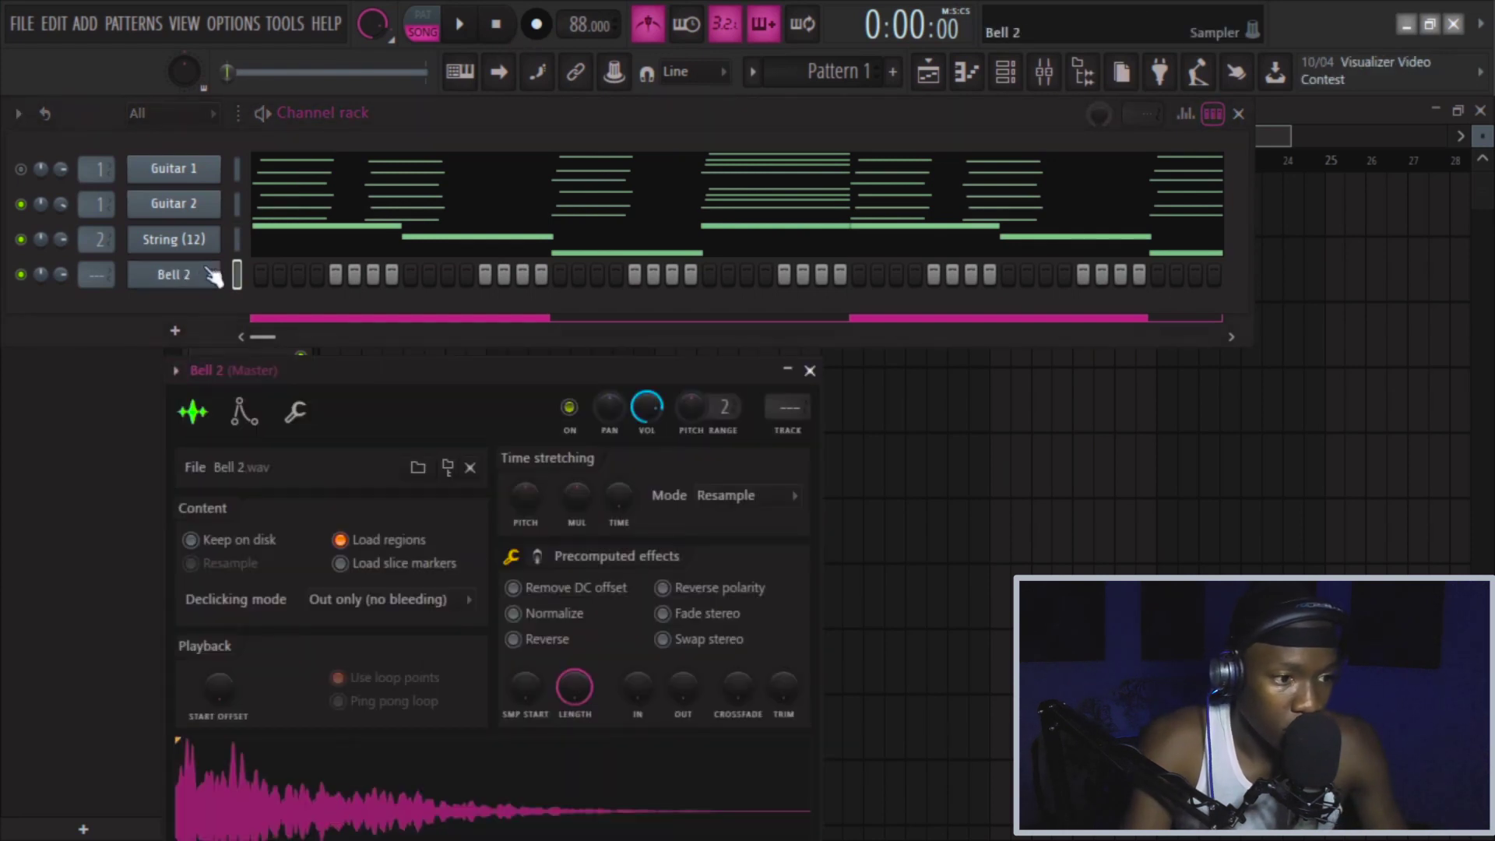
pyautogui.rightClick(150, 286)
pyautogui.click(311, 276)
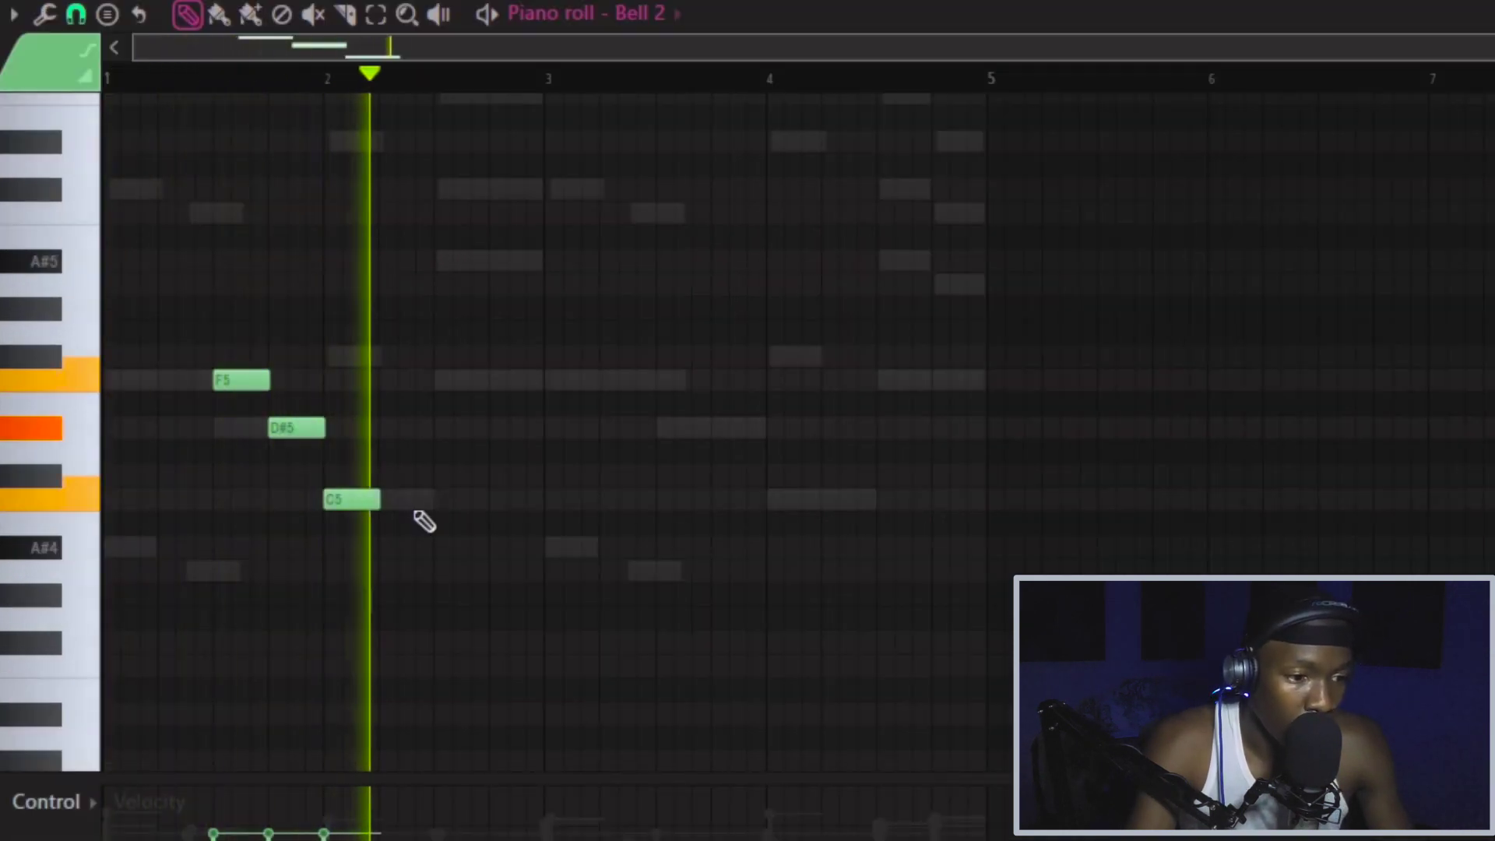
# Repeat the three-note bell phrase starting halfway through bar 3, with its last note raised an octave to C6
pyautogui.press('space')
pyautogui.moveTo(545, 81); pyautogui.dragTo(2, 255)
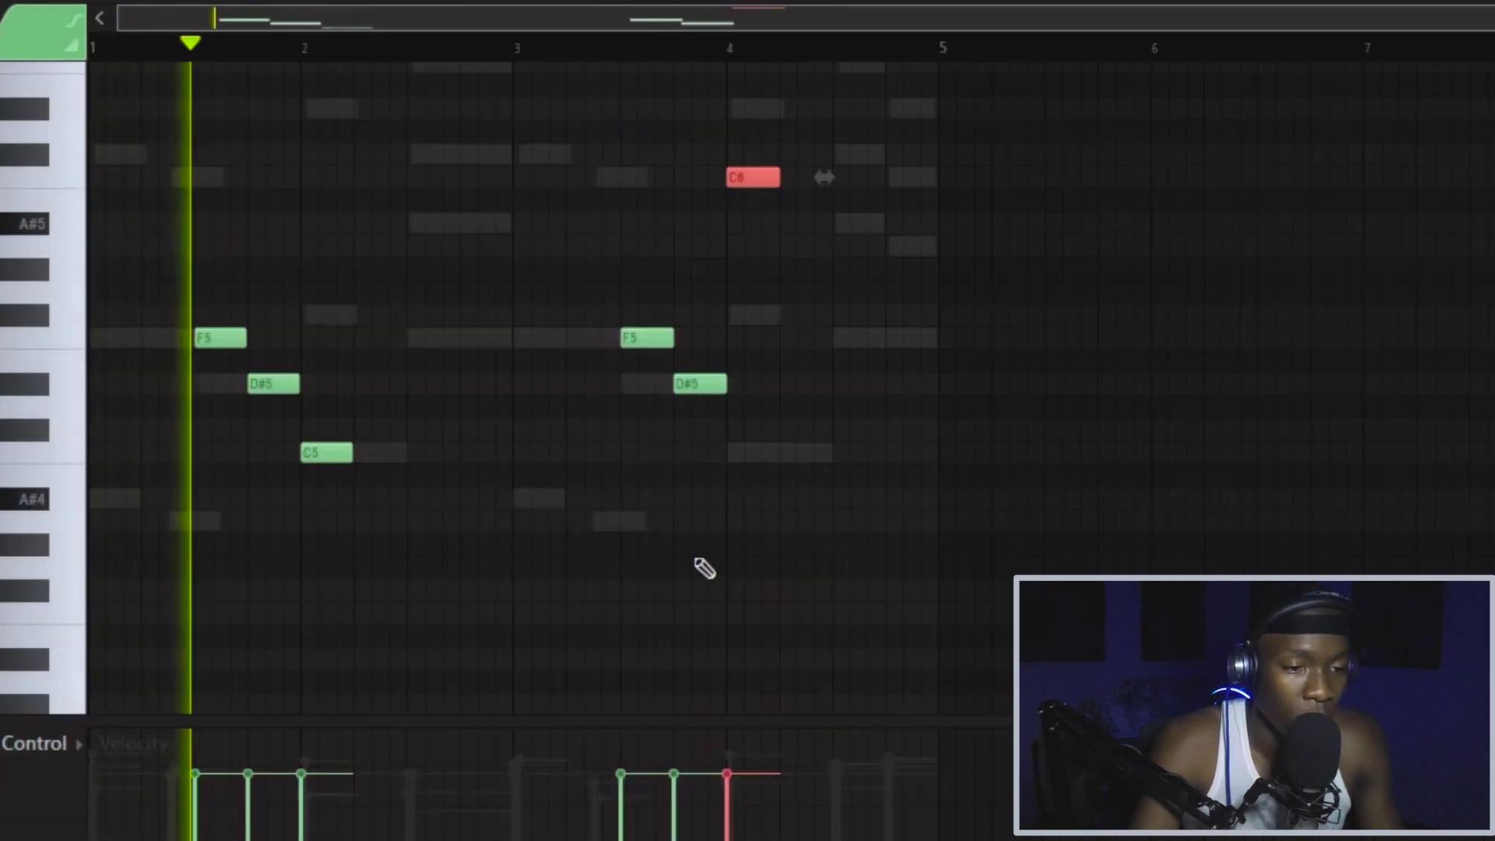
pyautogui.hotkey('ctrl', 'd')
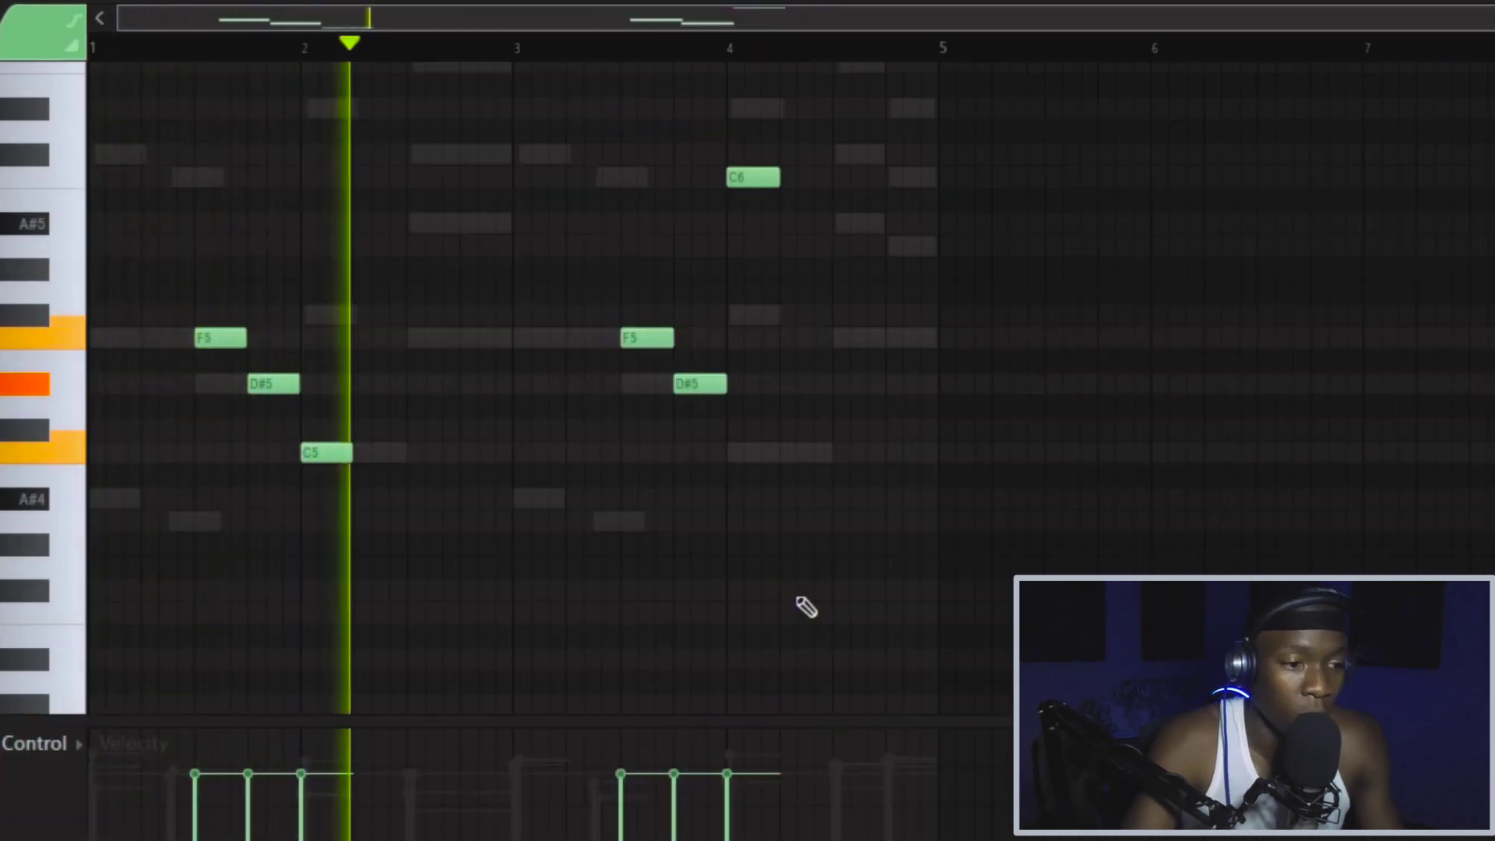
# Transpose all Bell 2 notes up an octave and raise their velocity while auditioning the loop
pyautogui.hotkey('ctrl', 'Up')
pyautogui.press('space')
pyautogui.press('space')
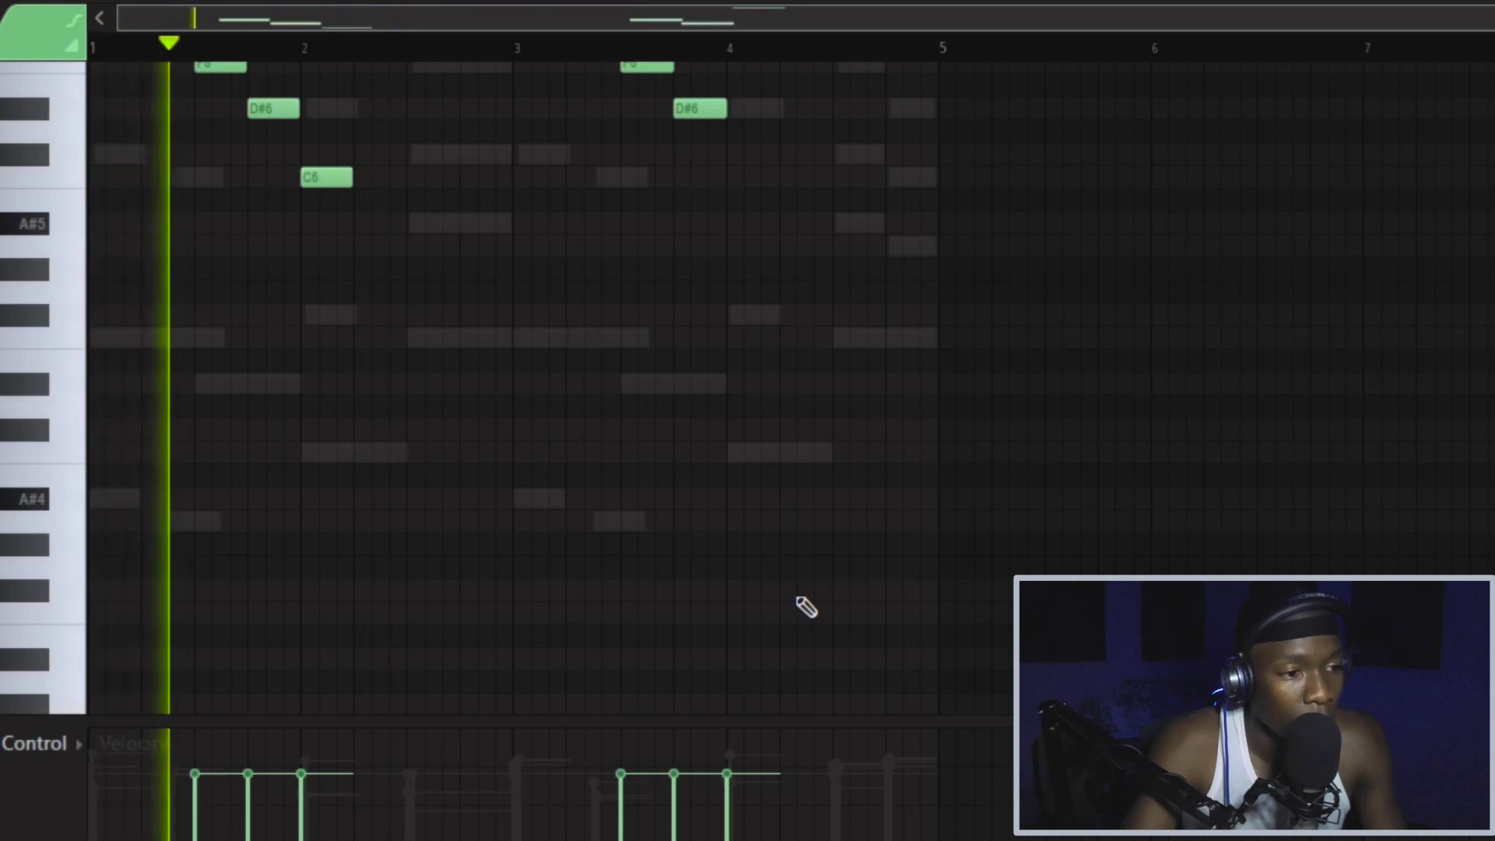
pyautogui.hotkey('ctrl', 'a')
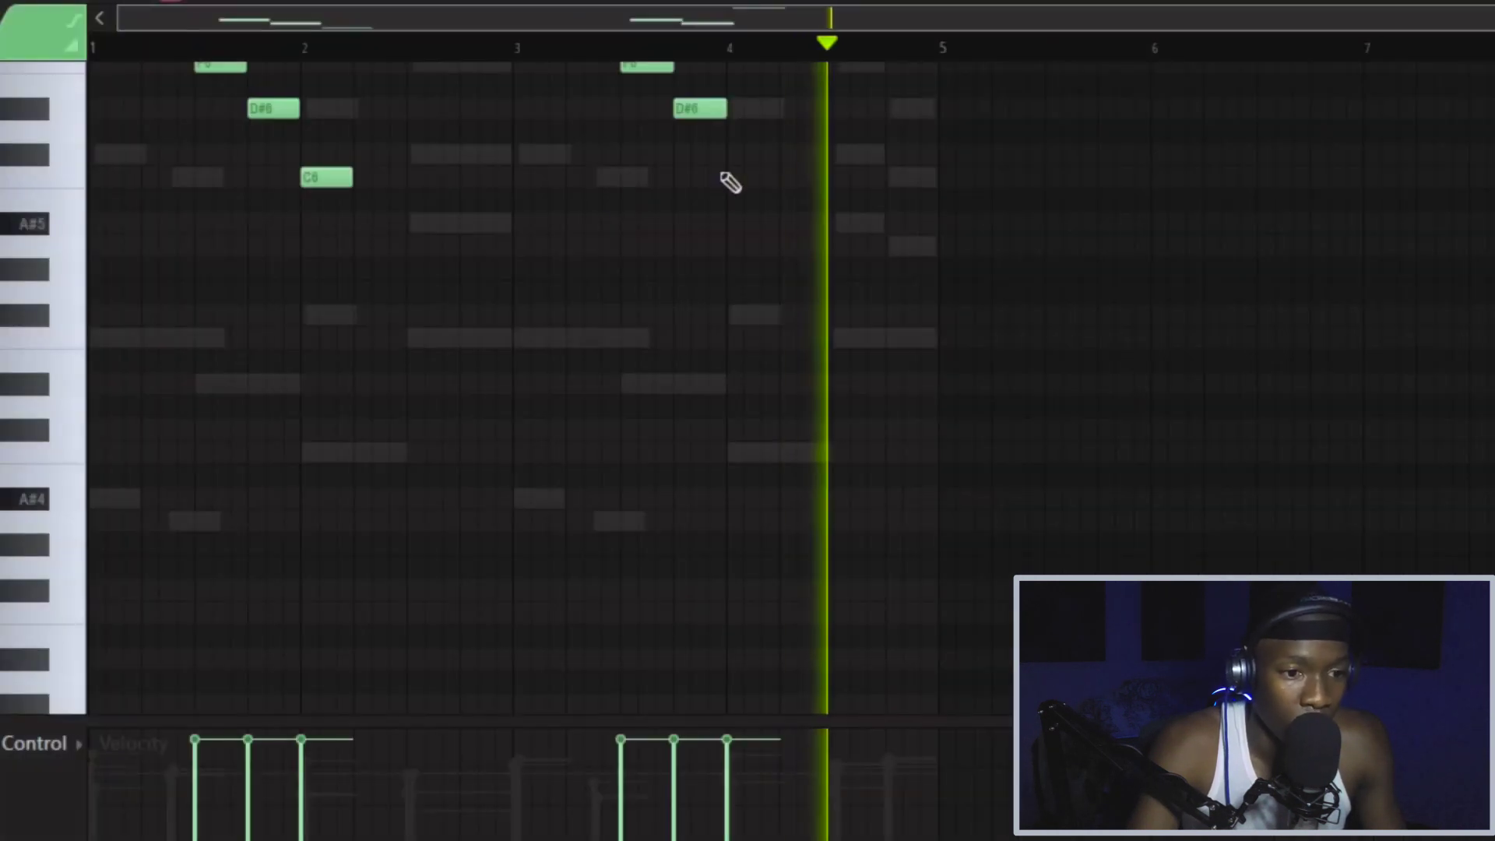
pyautogui.press('space')
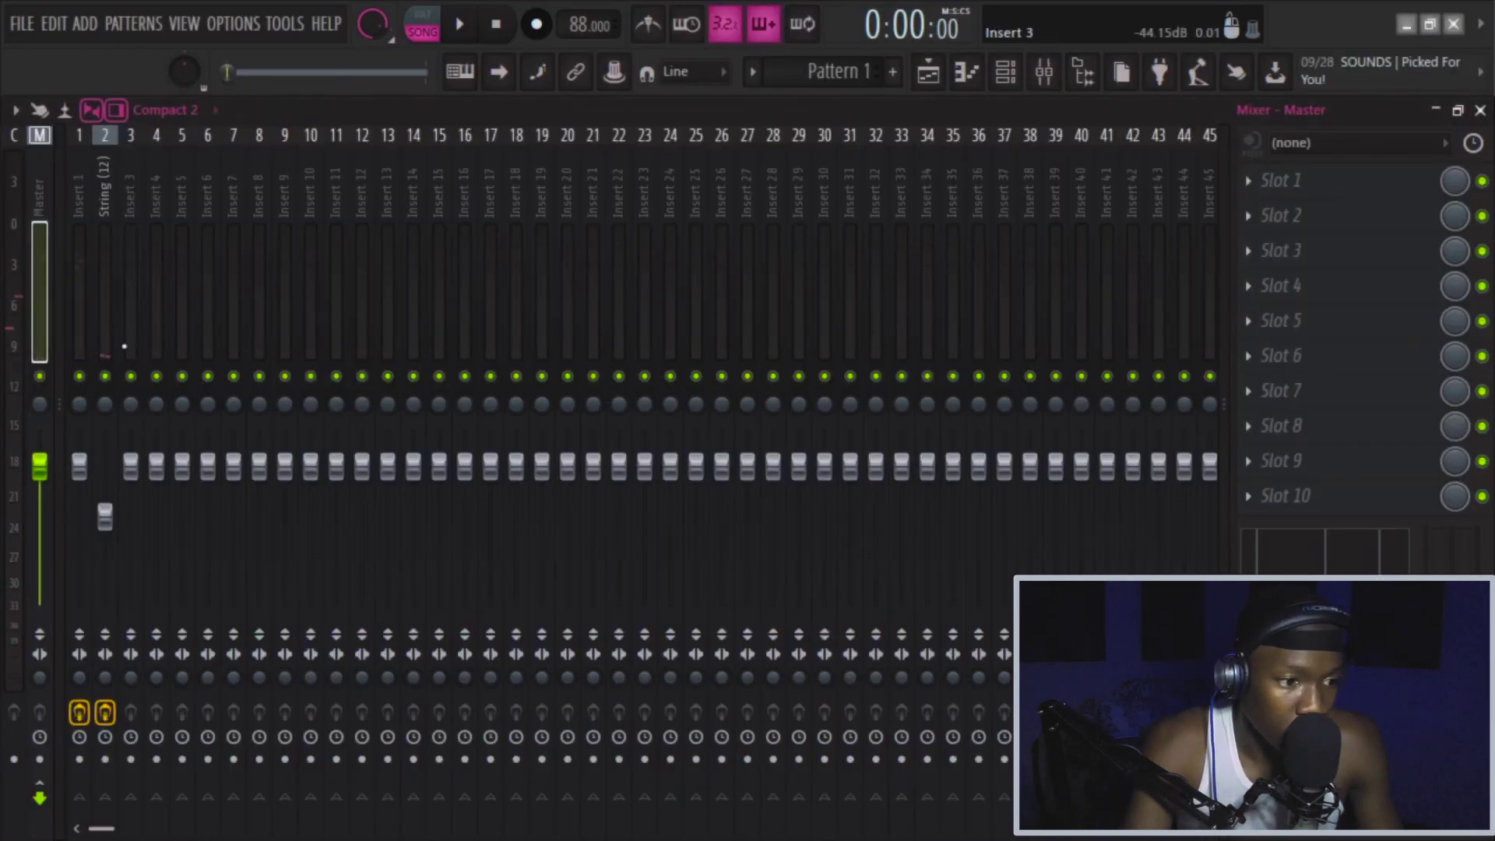
# Route the guitar, String (12) and Bell 2 mixer tracks to insert 5, named sample
pyautogui.click(124, 347)
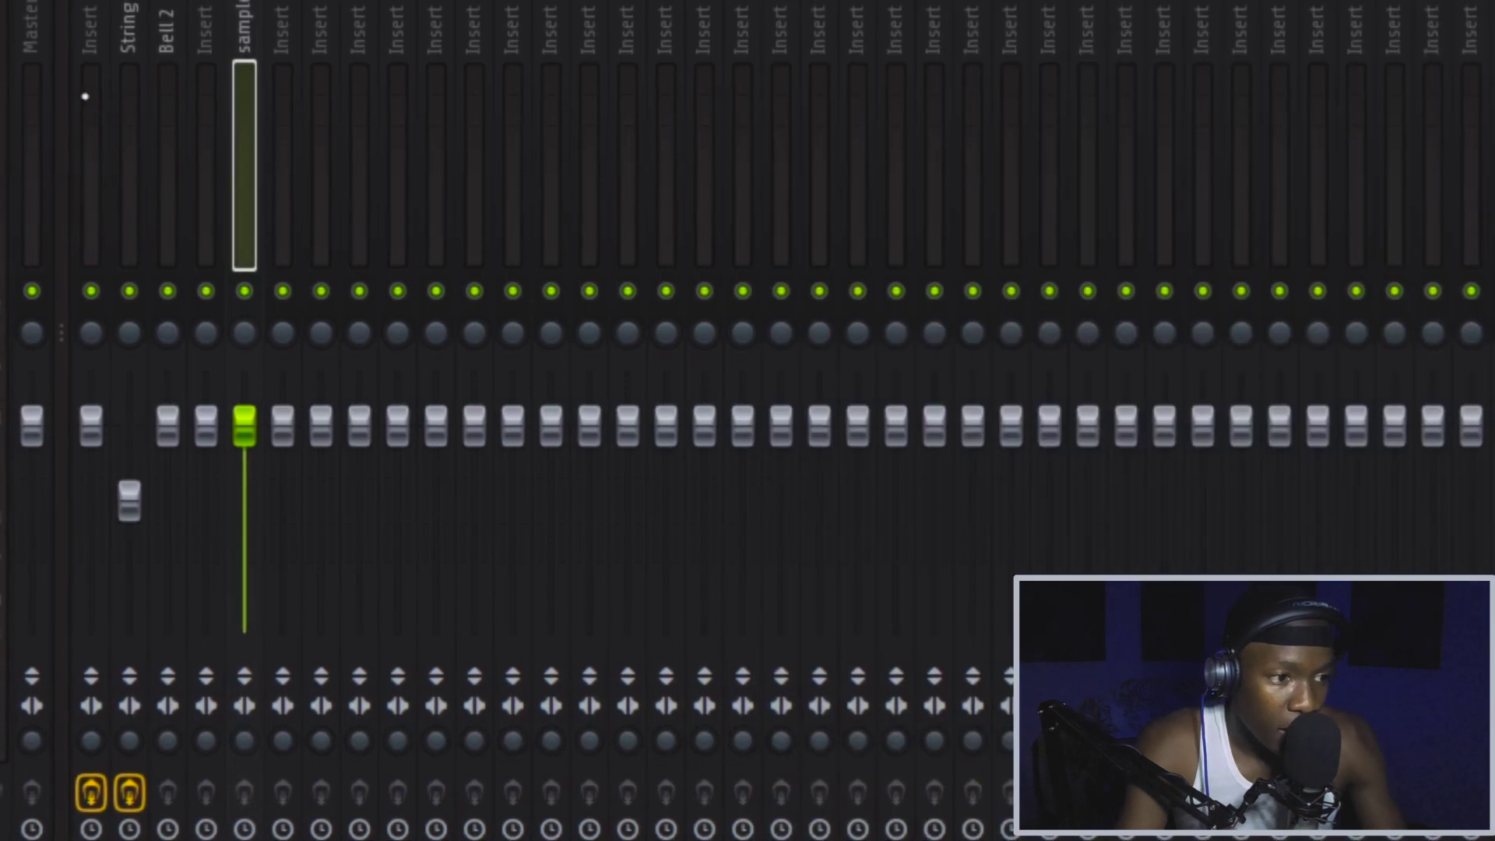
pyautogui.click(85, 95)
pyautogui.click(118, 155)
pyautogui.click(190, 324)
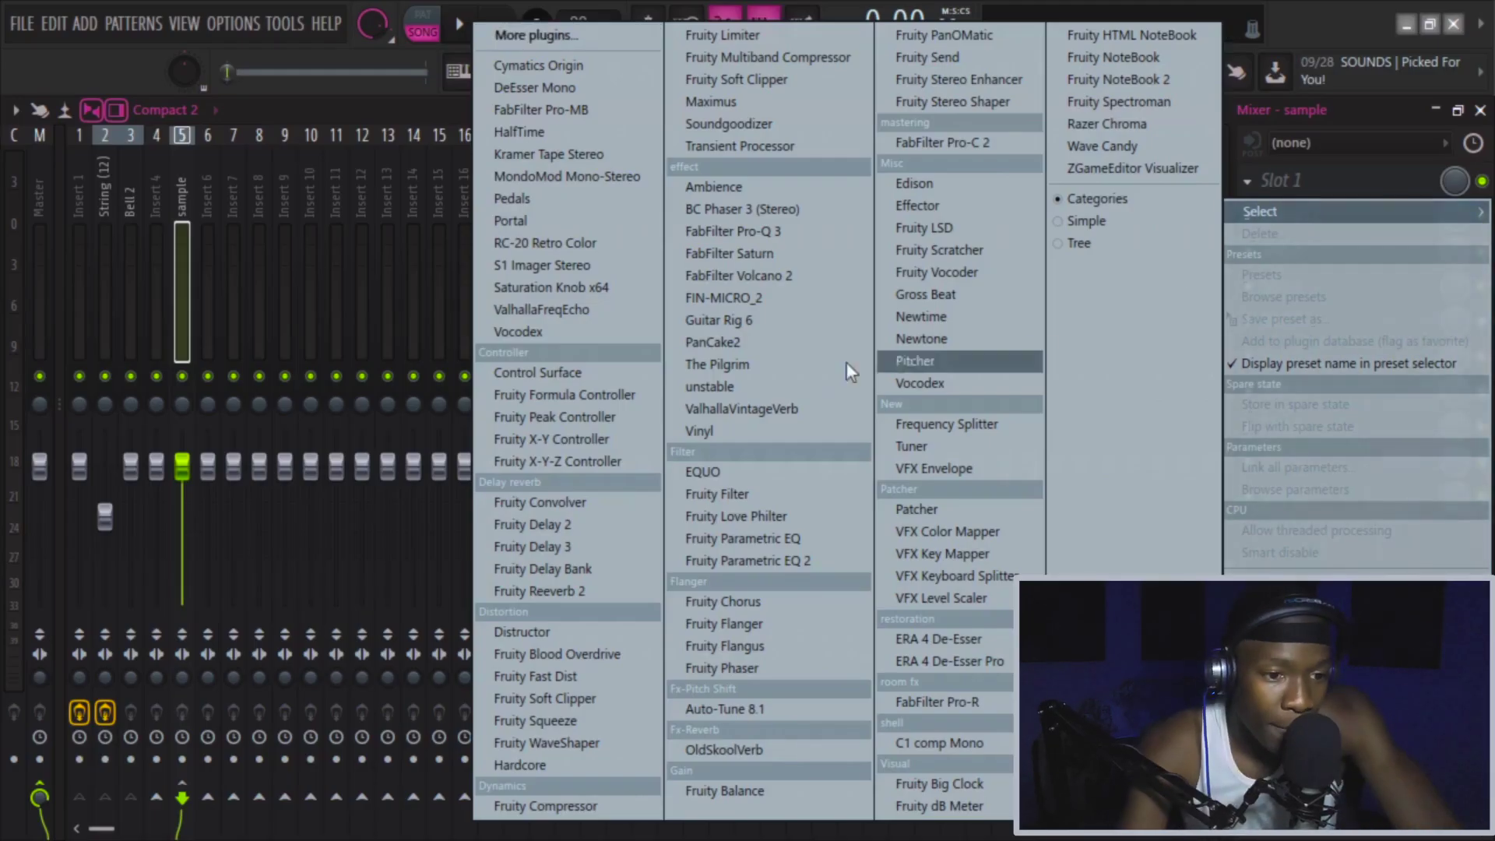
# Add Fruity Parametric EQ 2 to the sample track, choose the 20Hz + 18kHz cut preset and raise its low cut to about 200 Hz
pyautogui.click(747, 561)
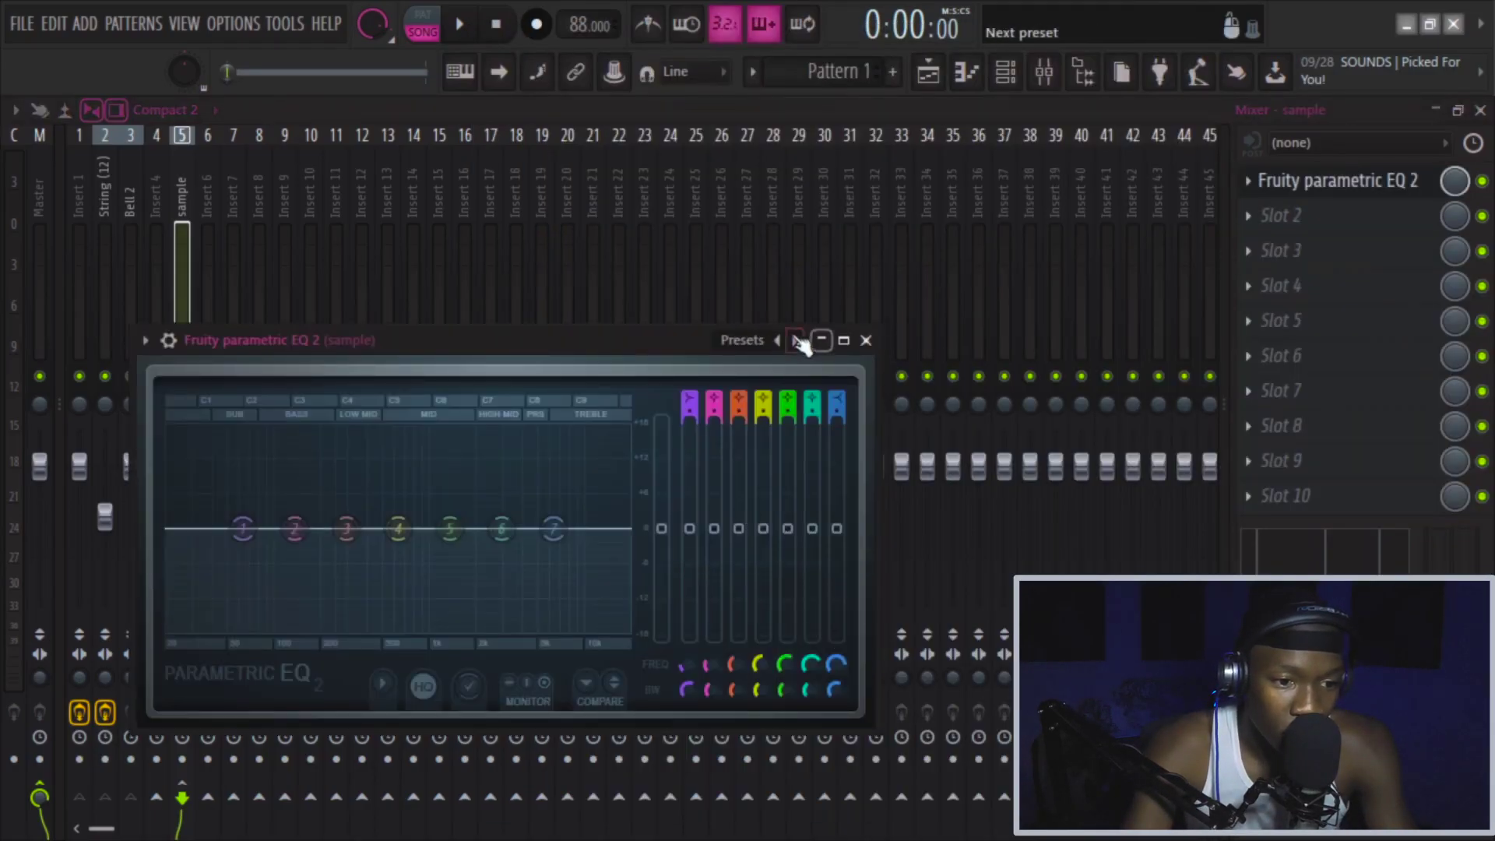
pyautogui.click(797, 341)
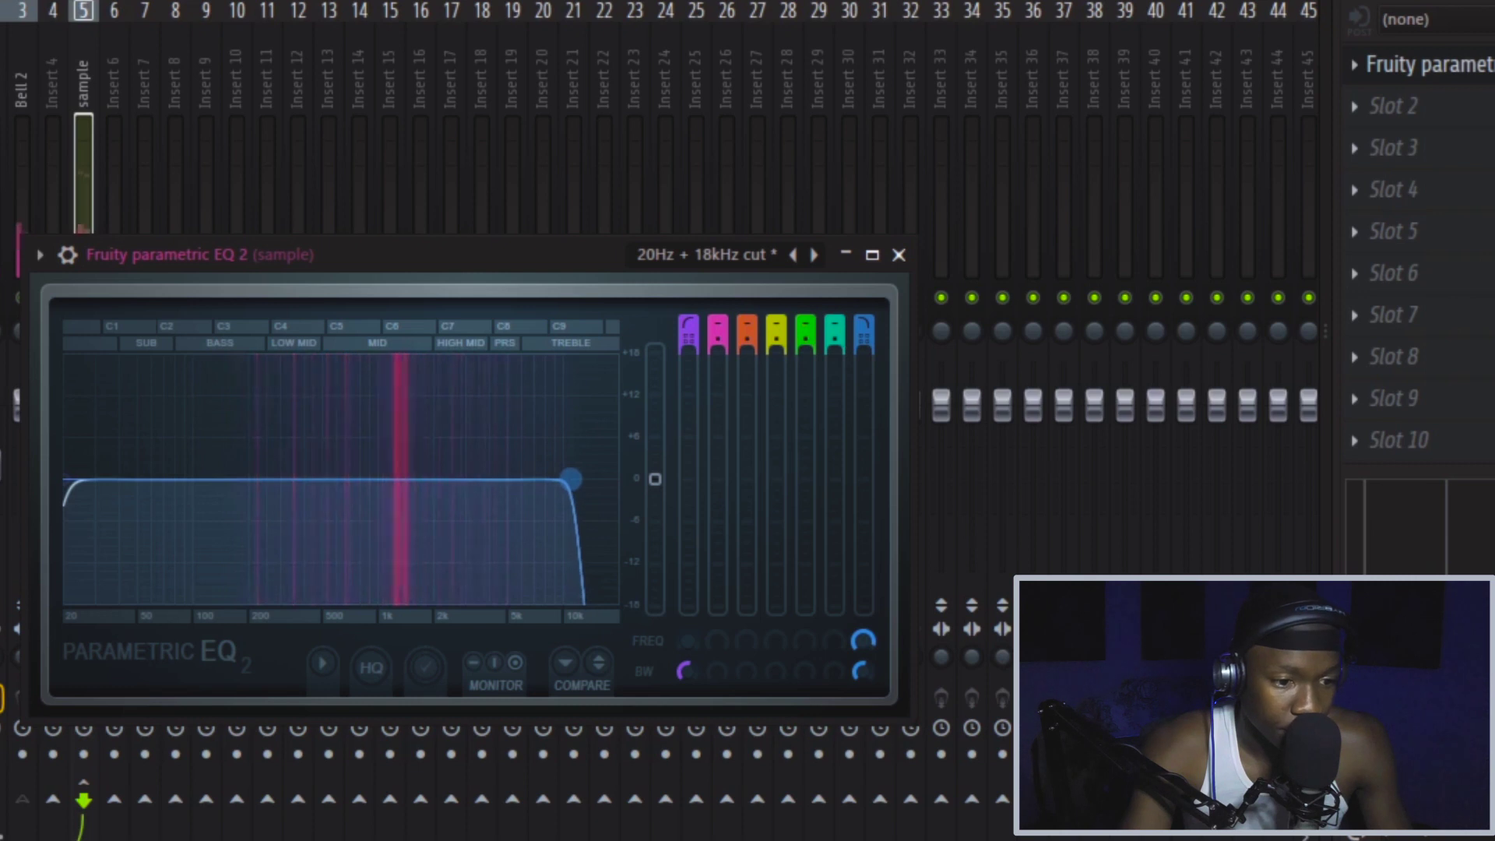
pyautogui.moveTo(65, 481); pyautogui.dragTo(264, 478)
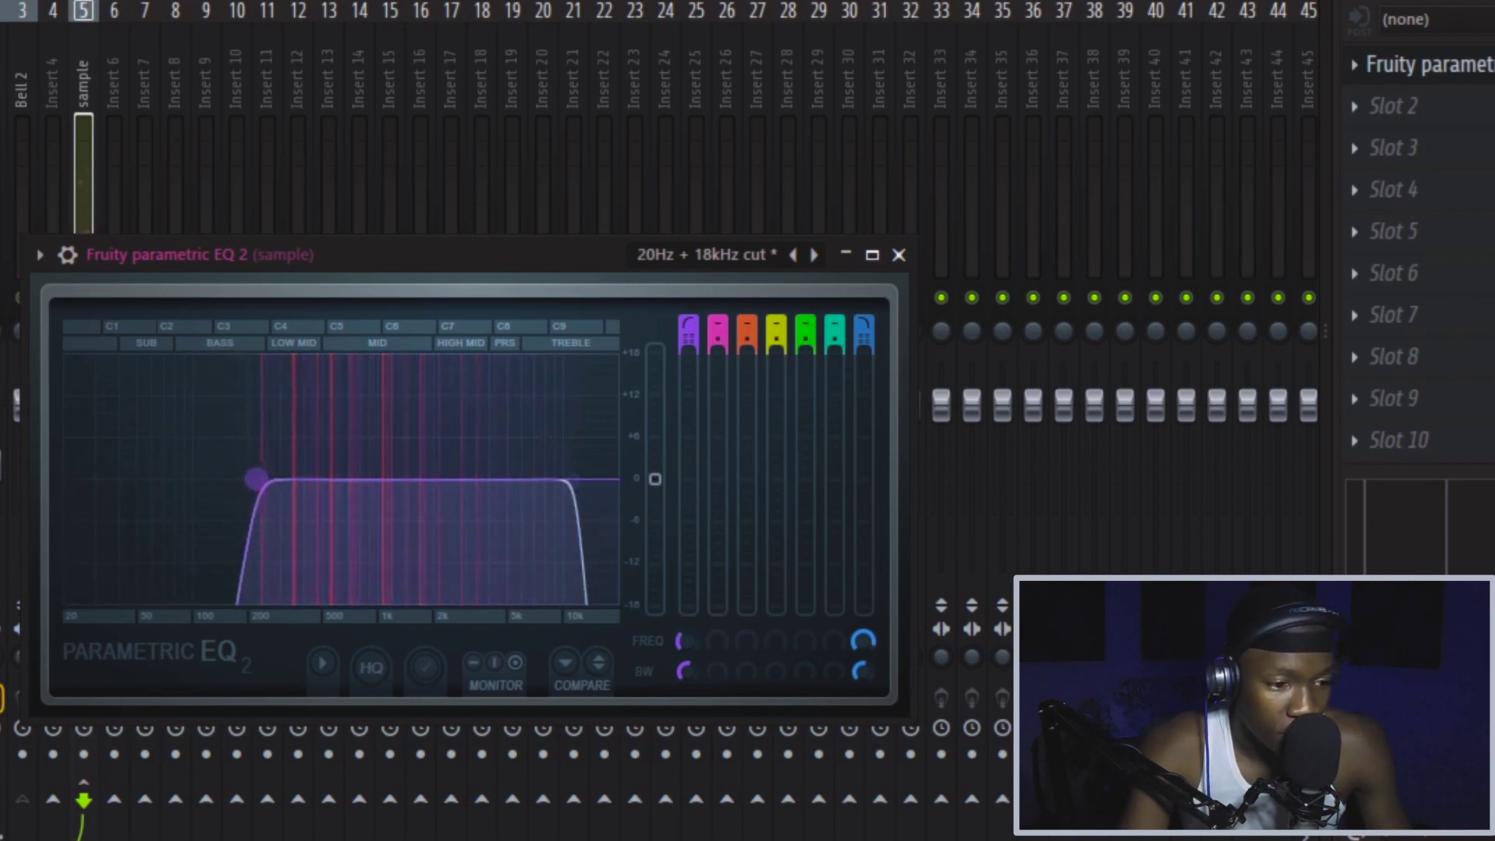
# Add the Vinyl effect to the sample track with year 1970 and Warp at 38 %, and move it above the EQ
pyautogui.click(1435, 147)
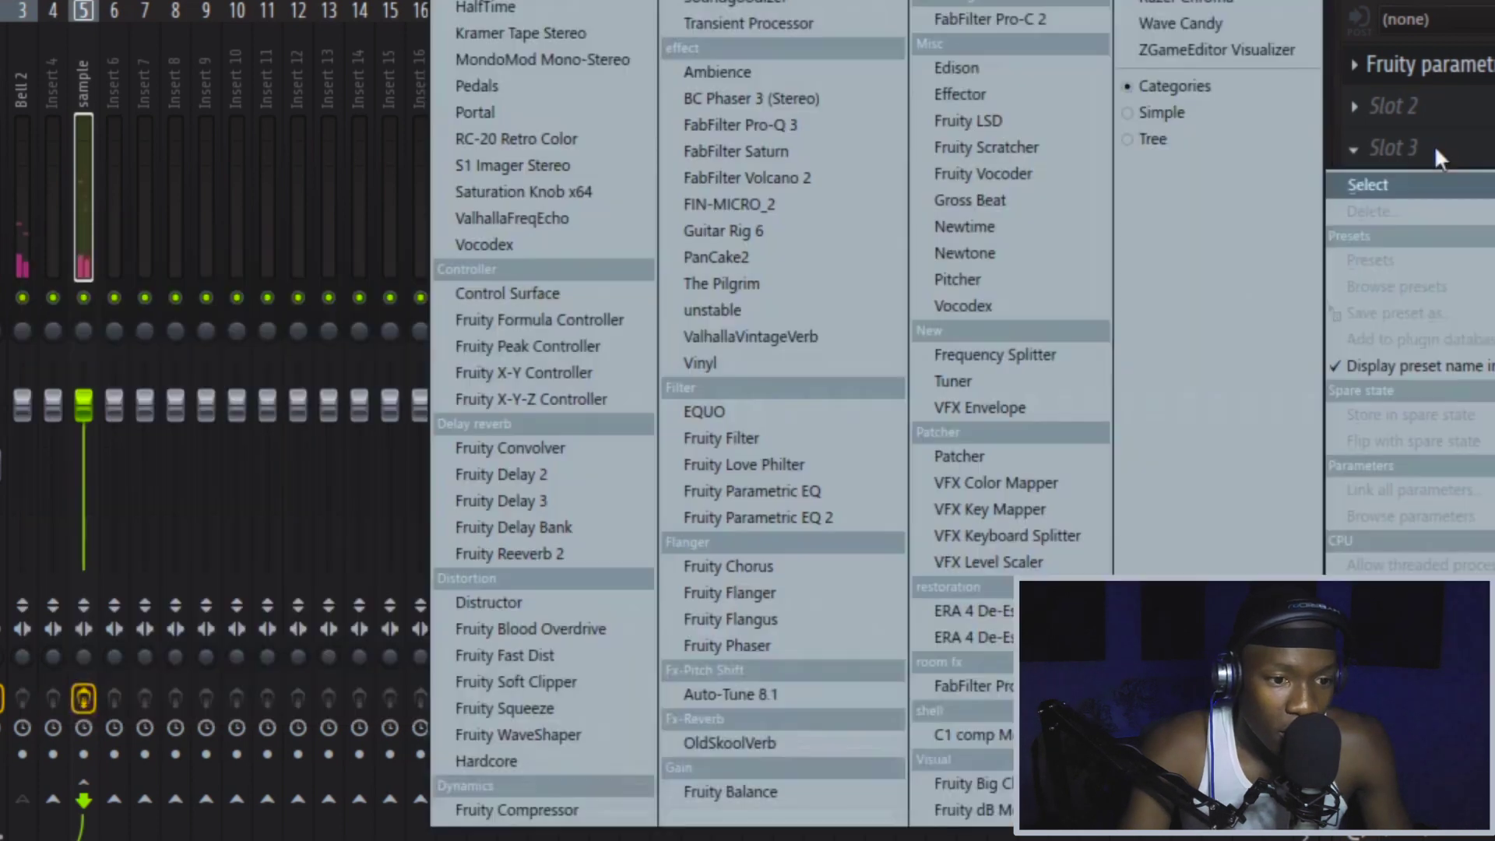
pyautogui.click(730, 362)
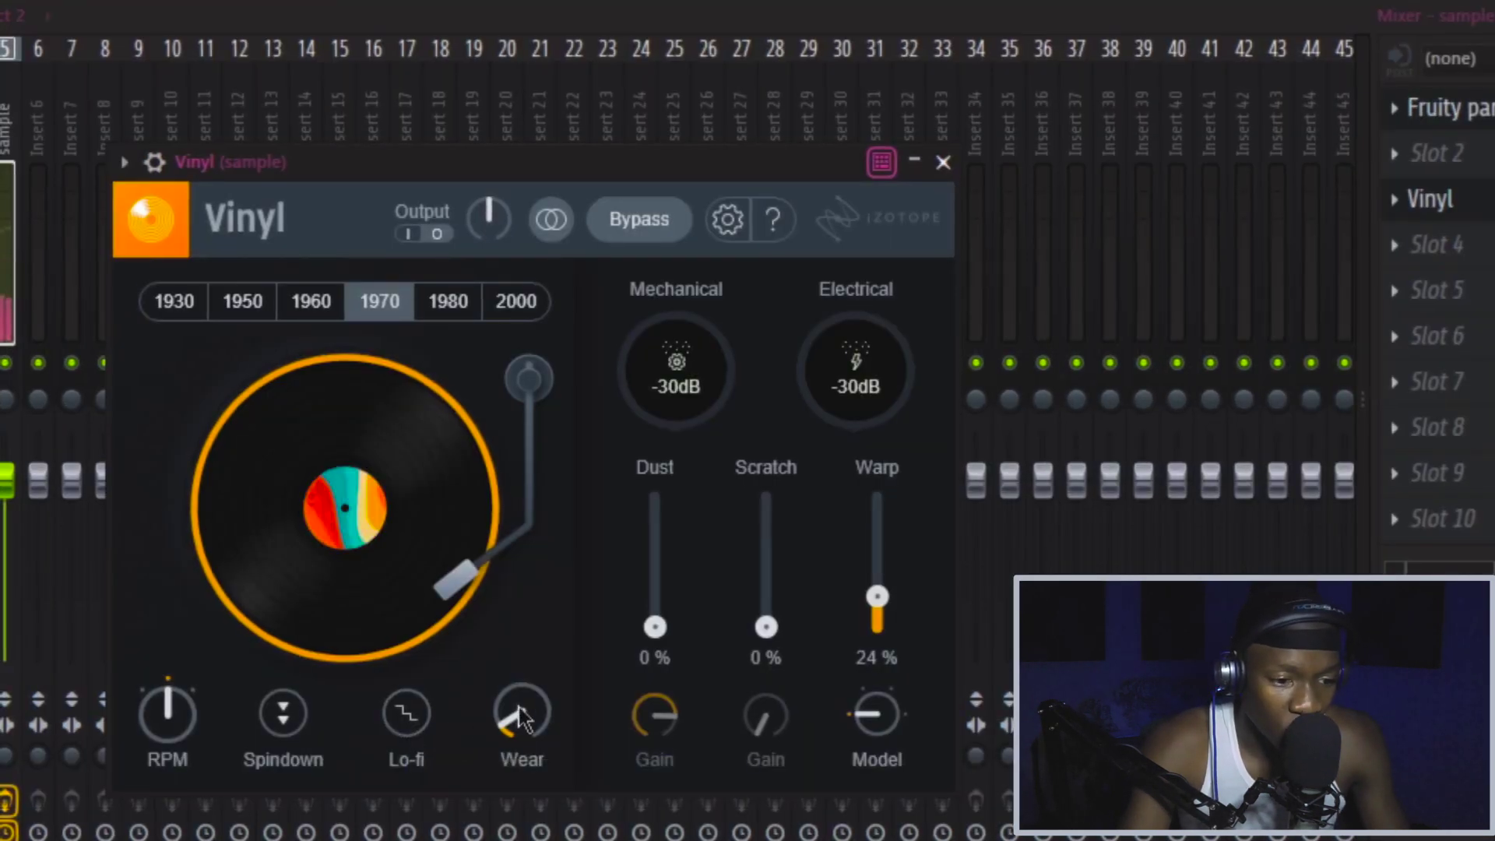
pyautogui.moveTo(852, 623); pyautogui.dragTo(918, 577)
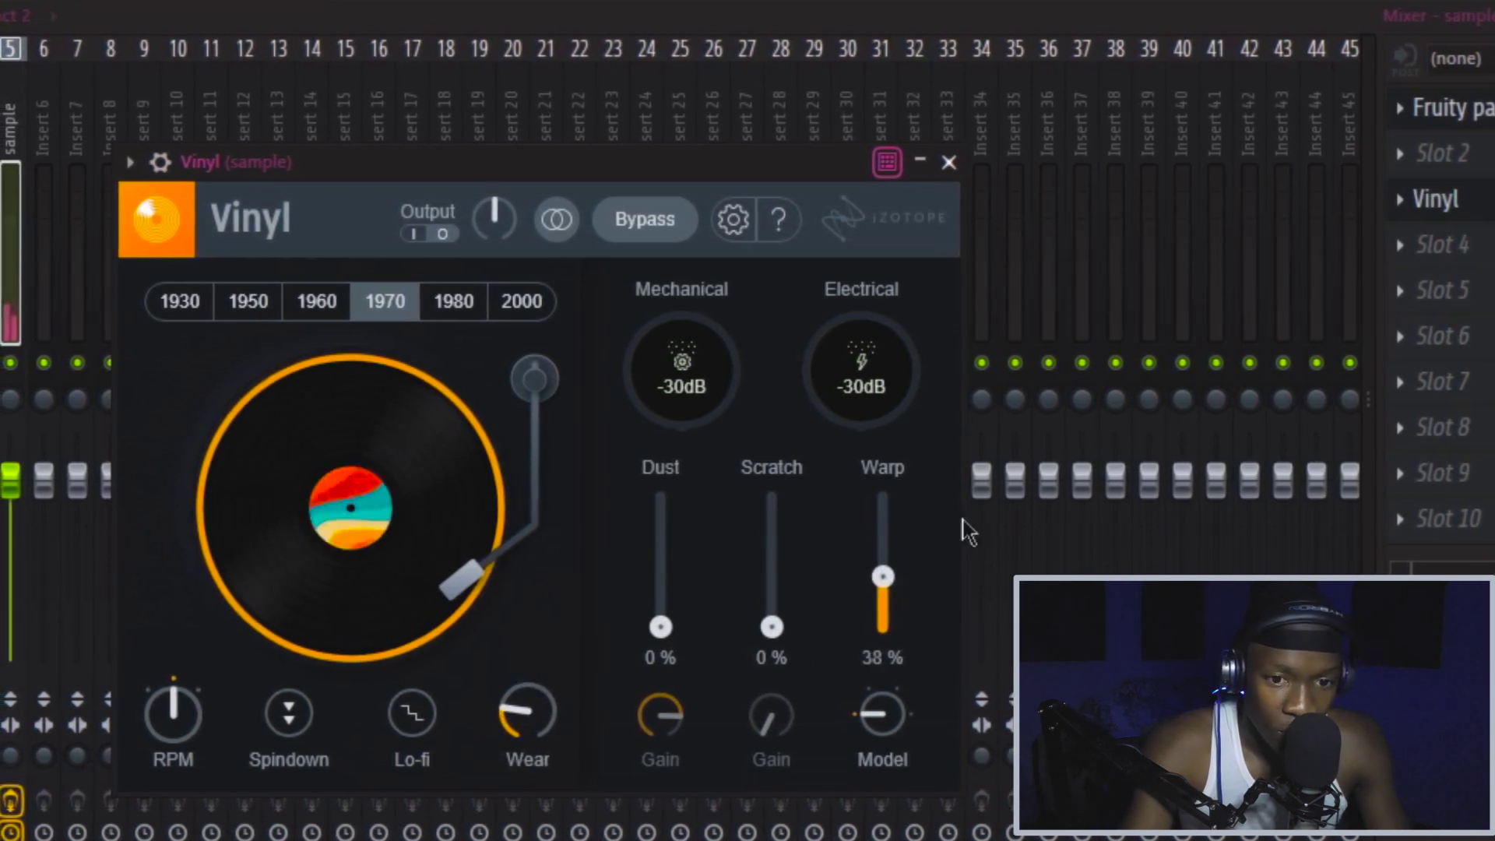
pyautogui.scroll(2, 1441, 199)
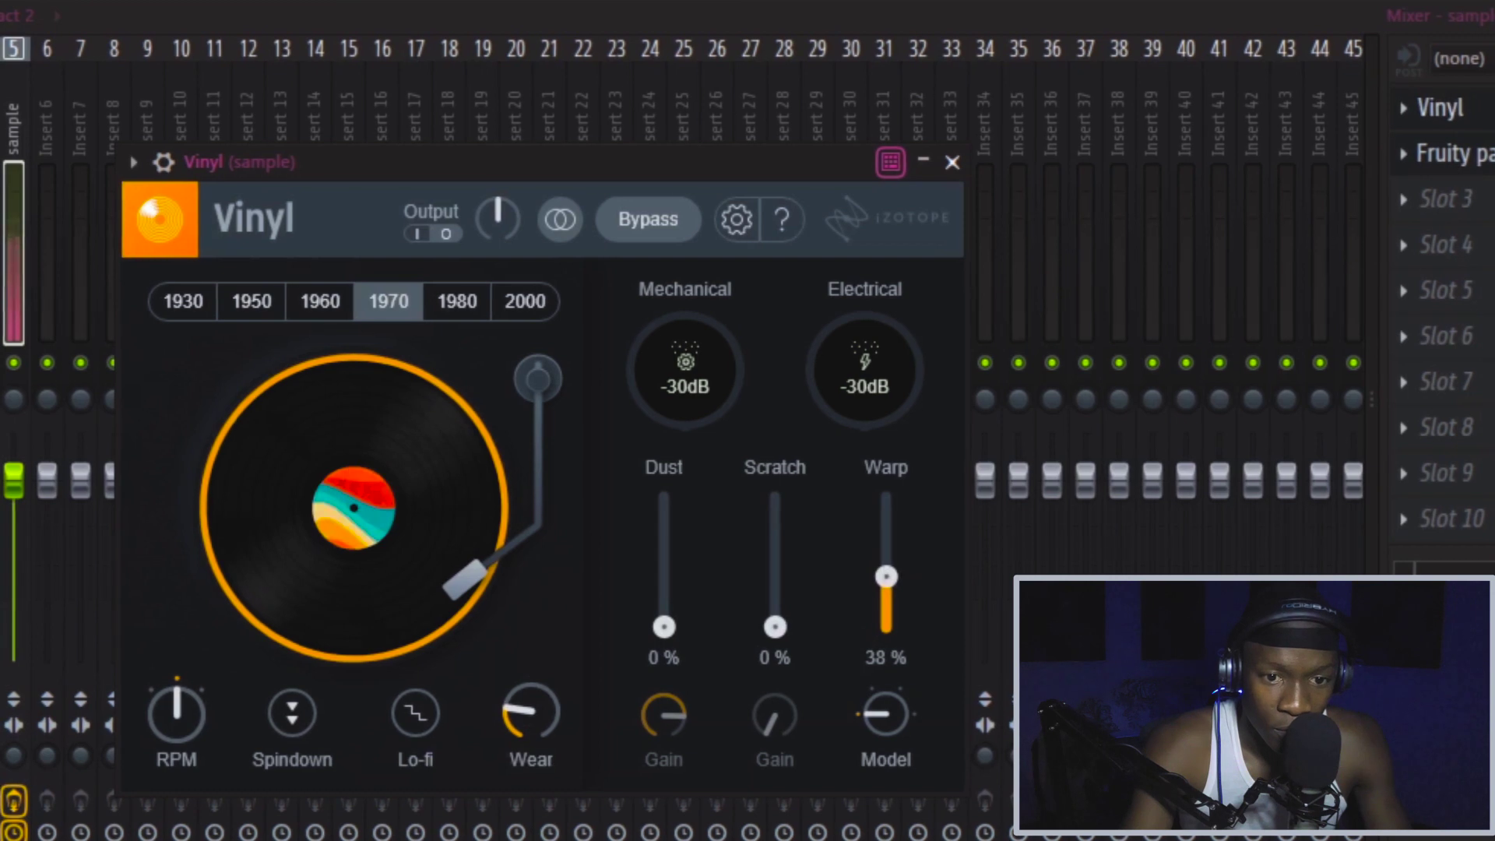
# Move Vinyl below the parametric EQ on the sample track and add Fruity Limiter in a slot after it
pyautogui.scroll(-1, 1441, 108)
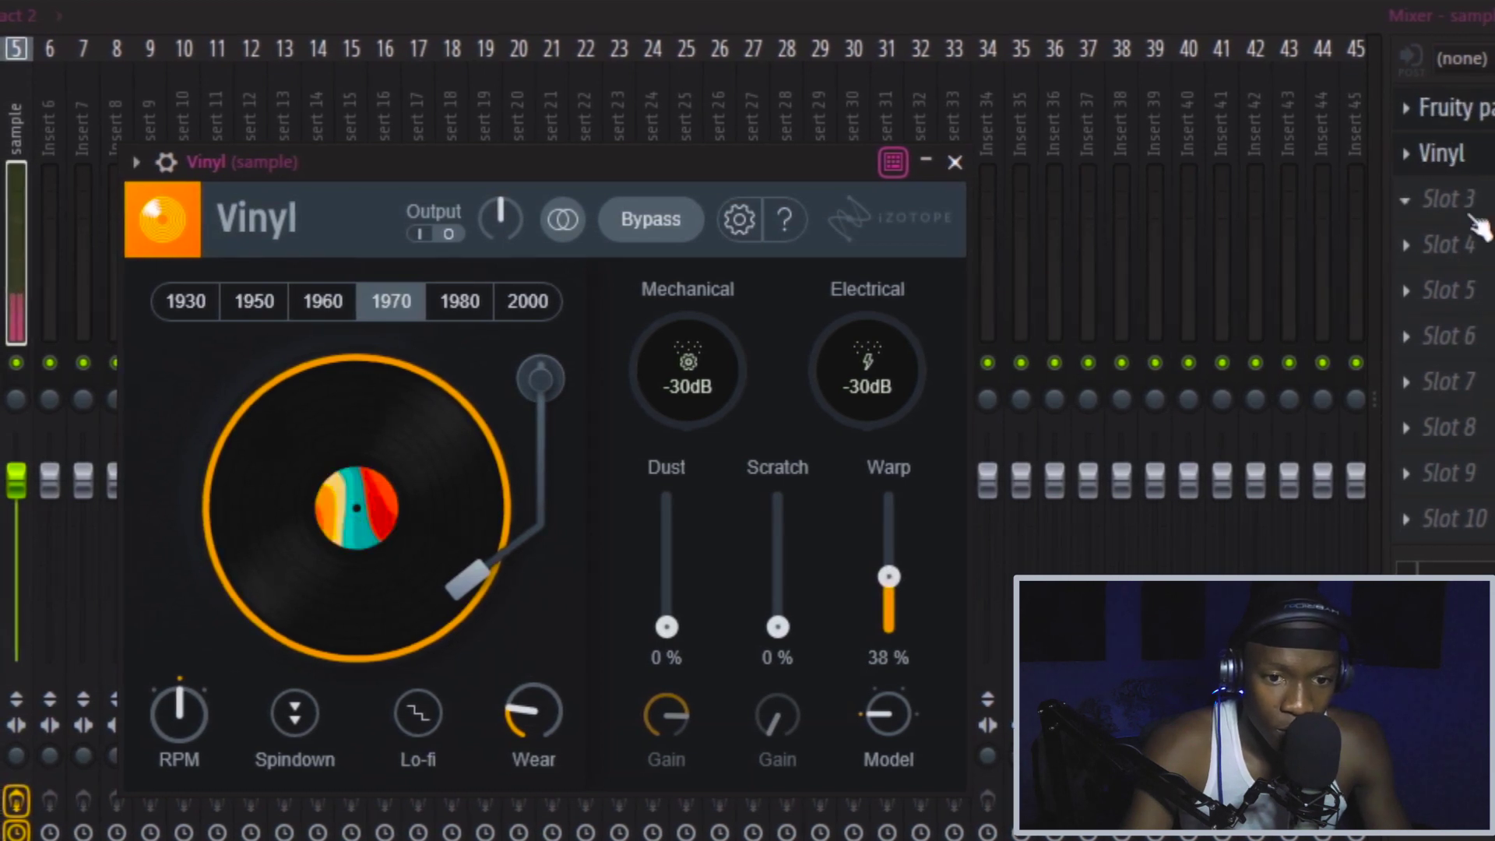
pyautogui.click(1469, 301)
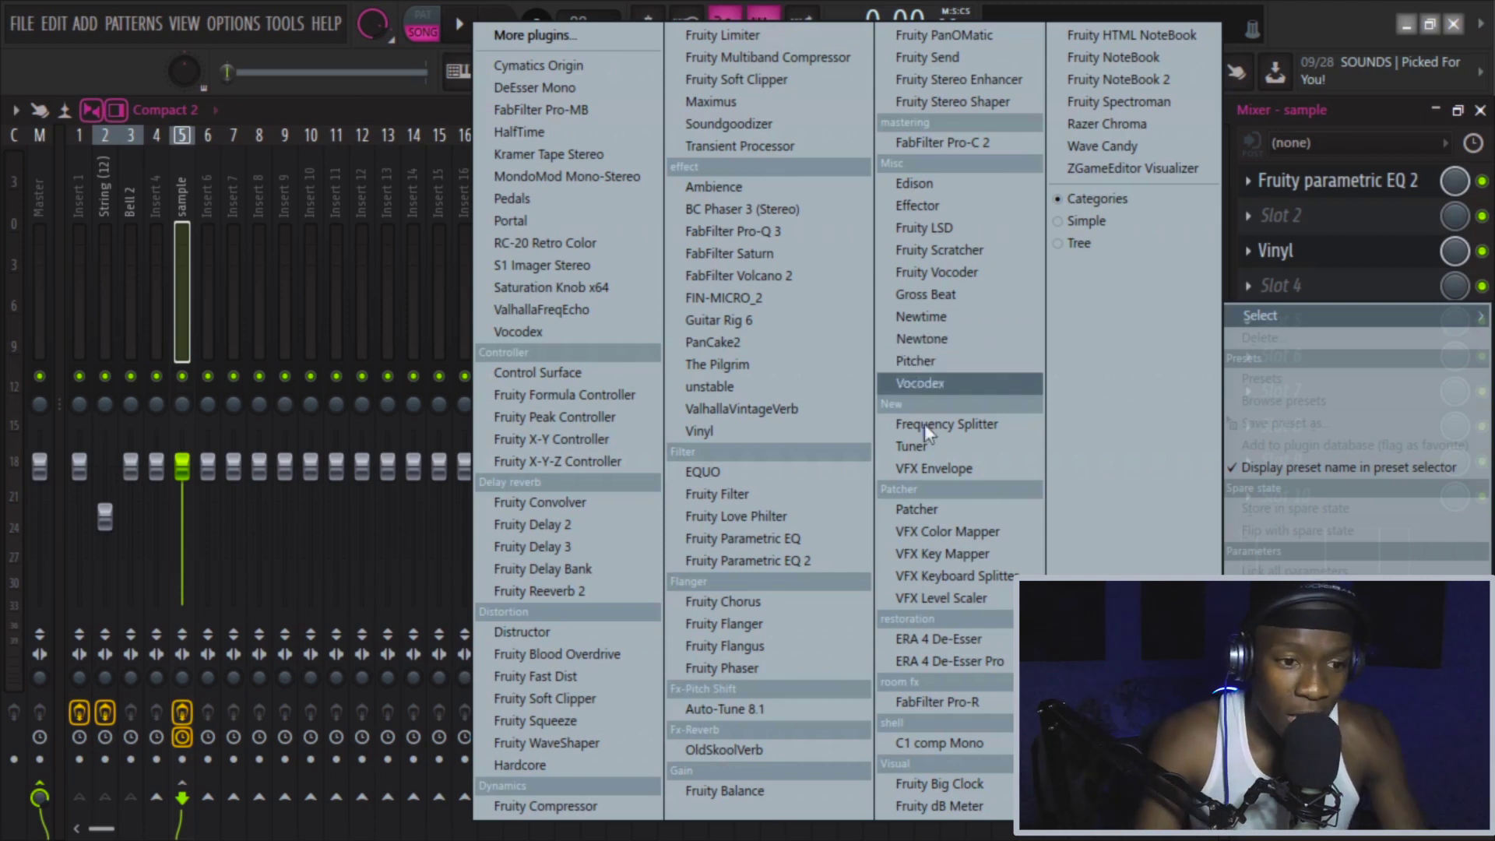
pyautogui.click(790, 35)
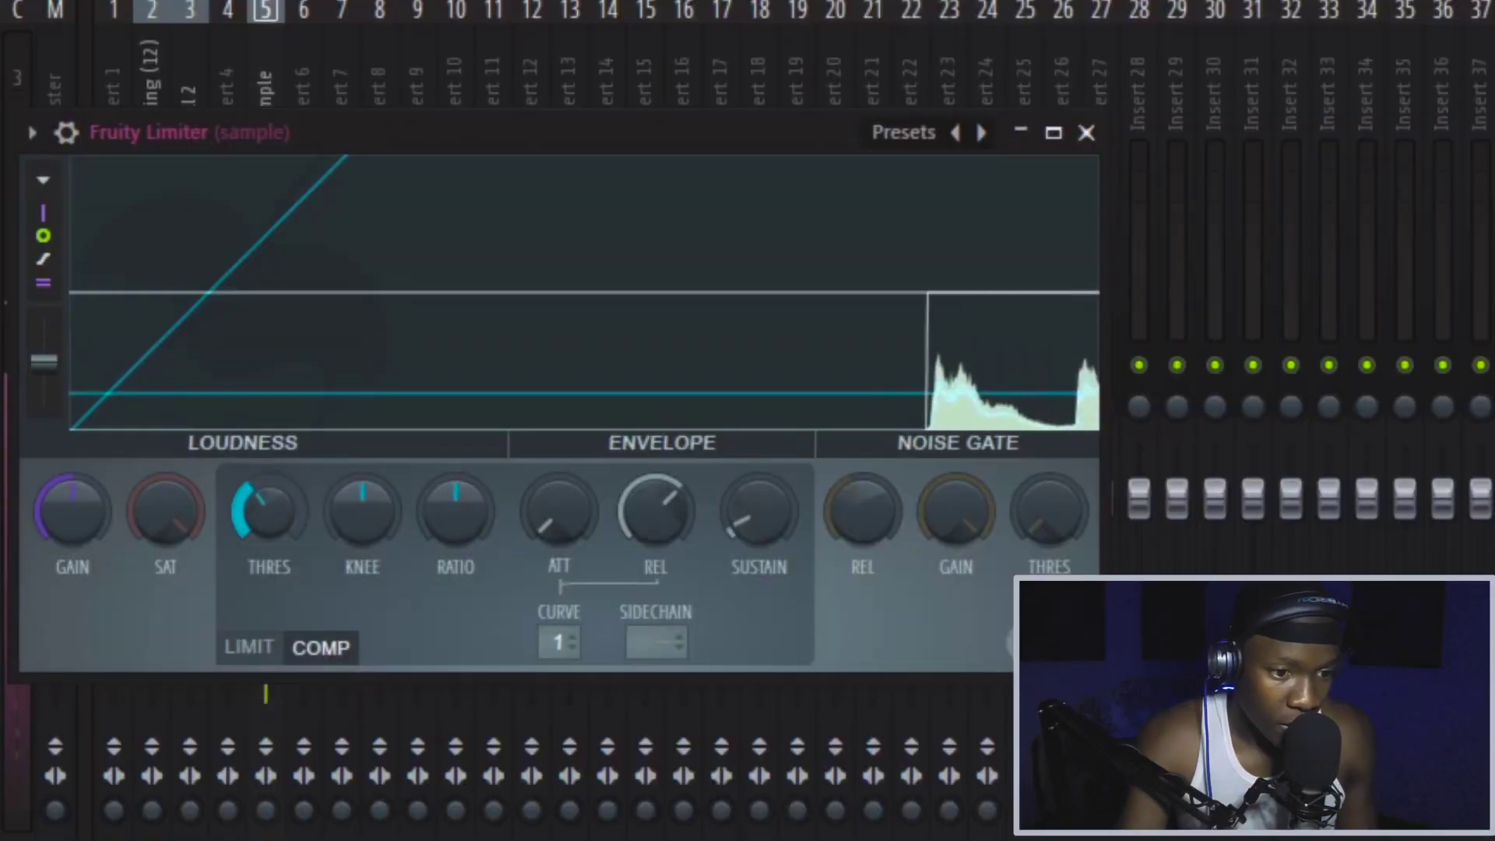
# Compress the sample track in Fruity Limiter's COMP mode by lowering the threshold, raising knee and ratio, and boosting the gain
pyautogui.moveTo(269, 510); pyautogui.dragTo(268, 531)
pyautogui.moveTo(362, 511); pyautogui.dragTo(362, 483)
pyautogui.moveTo(456, 510); pyautogui.dragTo(456, 483)
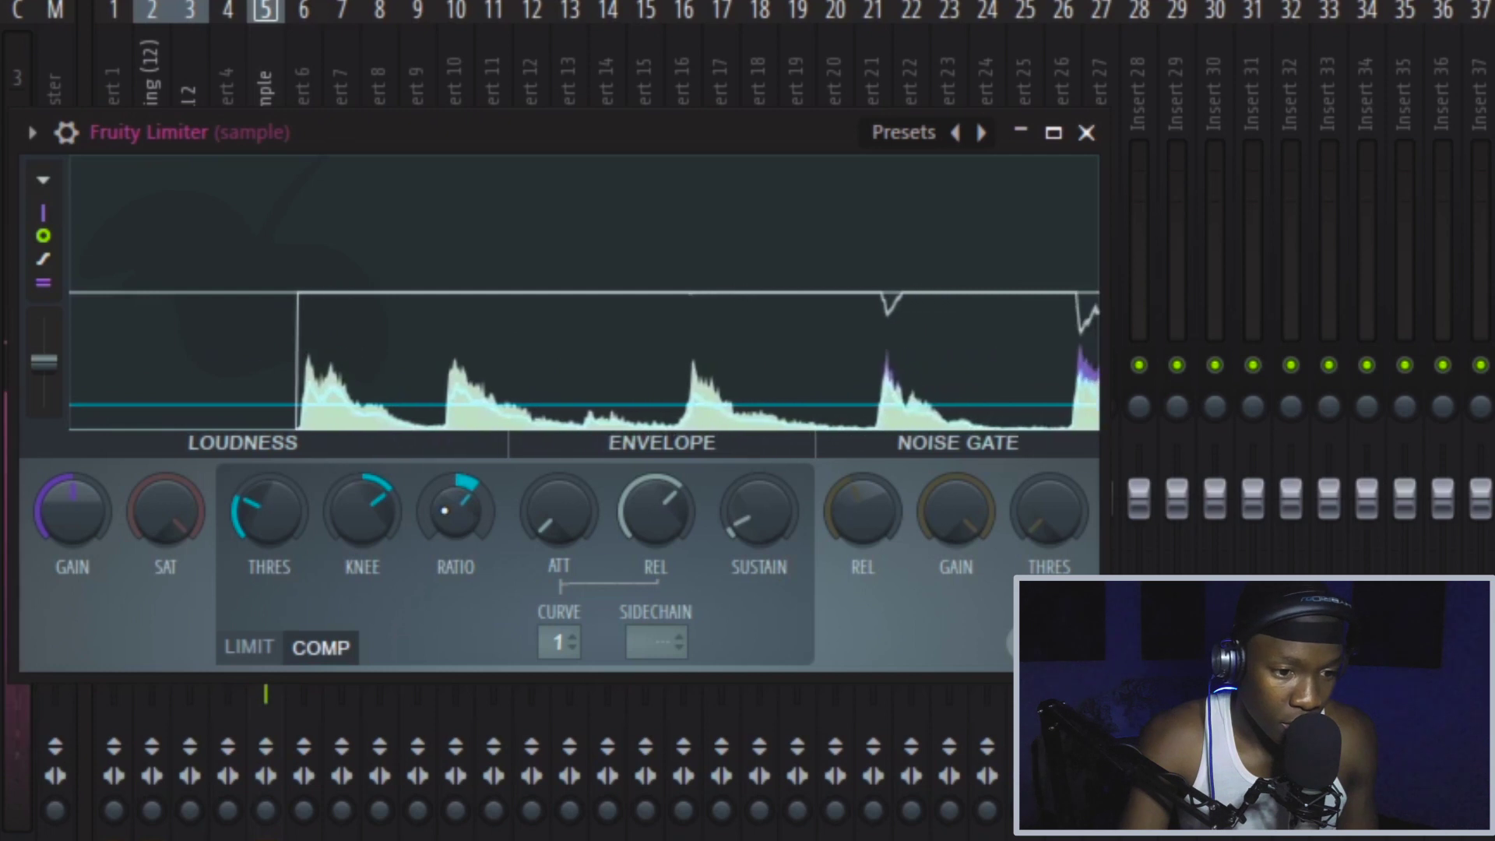
pyautogui.moveTo(269, 514)
pyautogui.mouseDown()
pyautogui.moveTo(269, 538)
pyautogui.moveTo(262, 524)
pyautogui.mouseUp()
pyautogui.moveTo(73, 514); pyautogui.dragTo(74, 505)
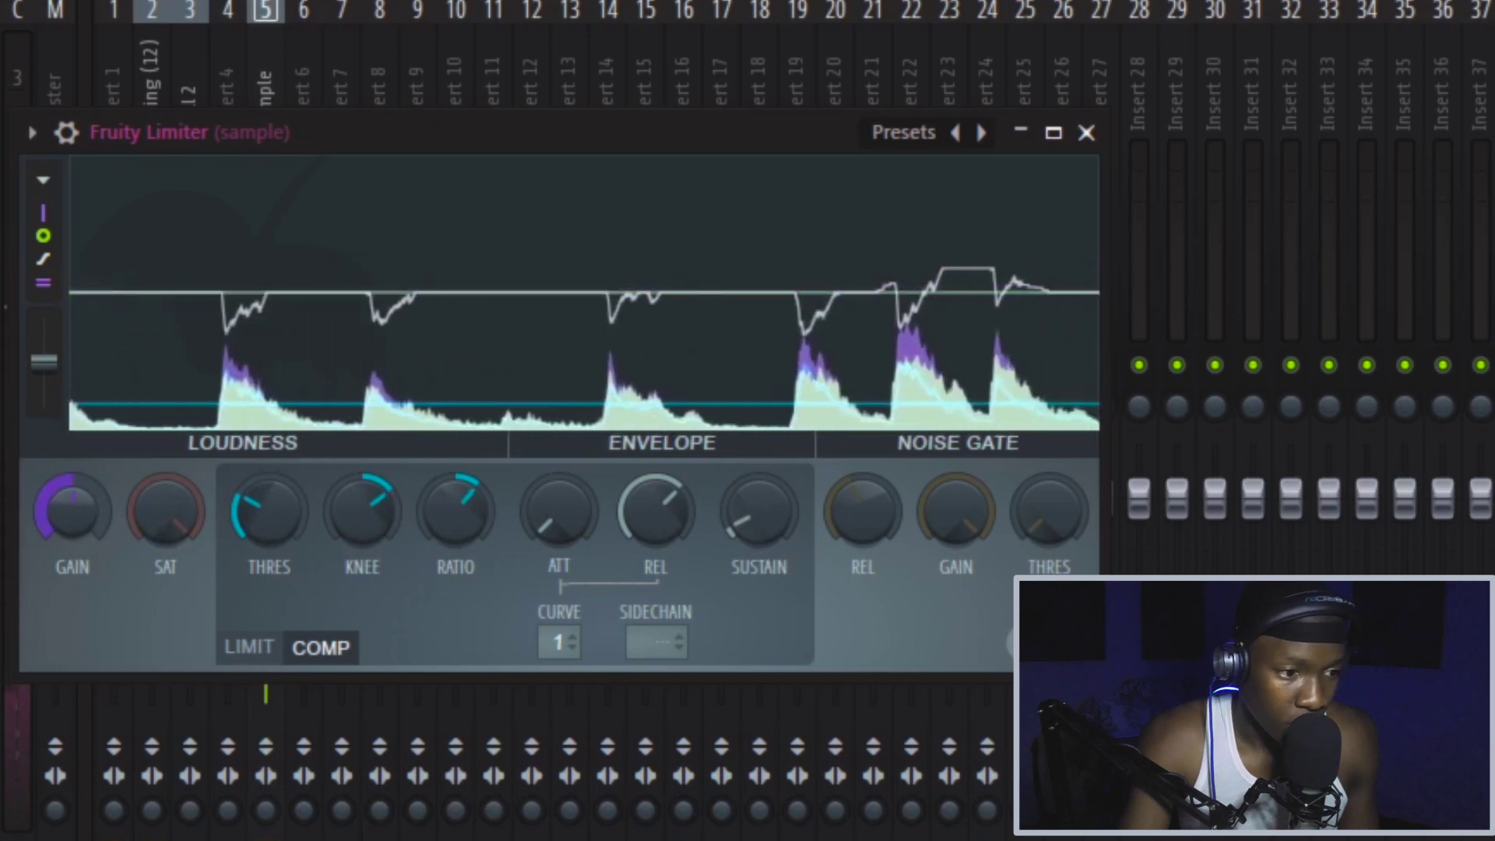
pyautogui.click(1086, 134)
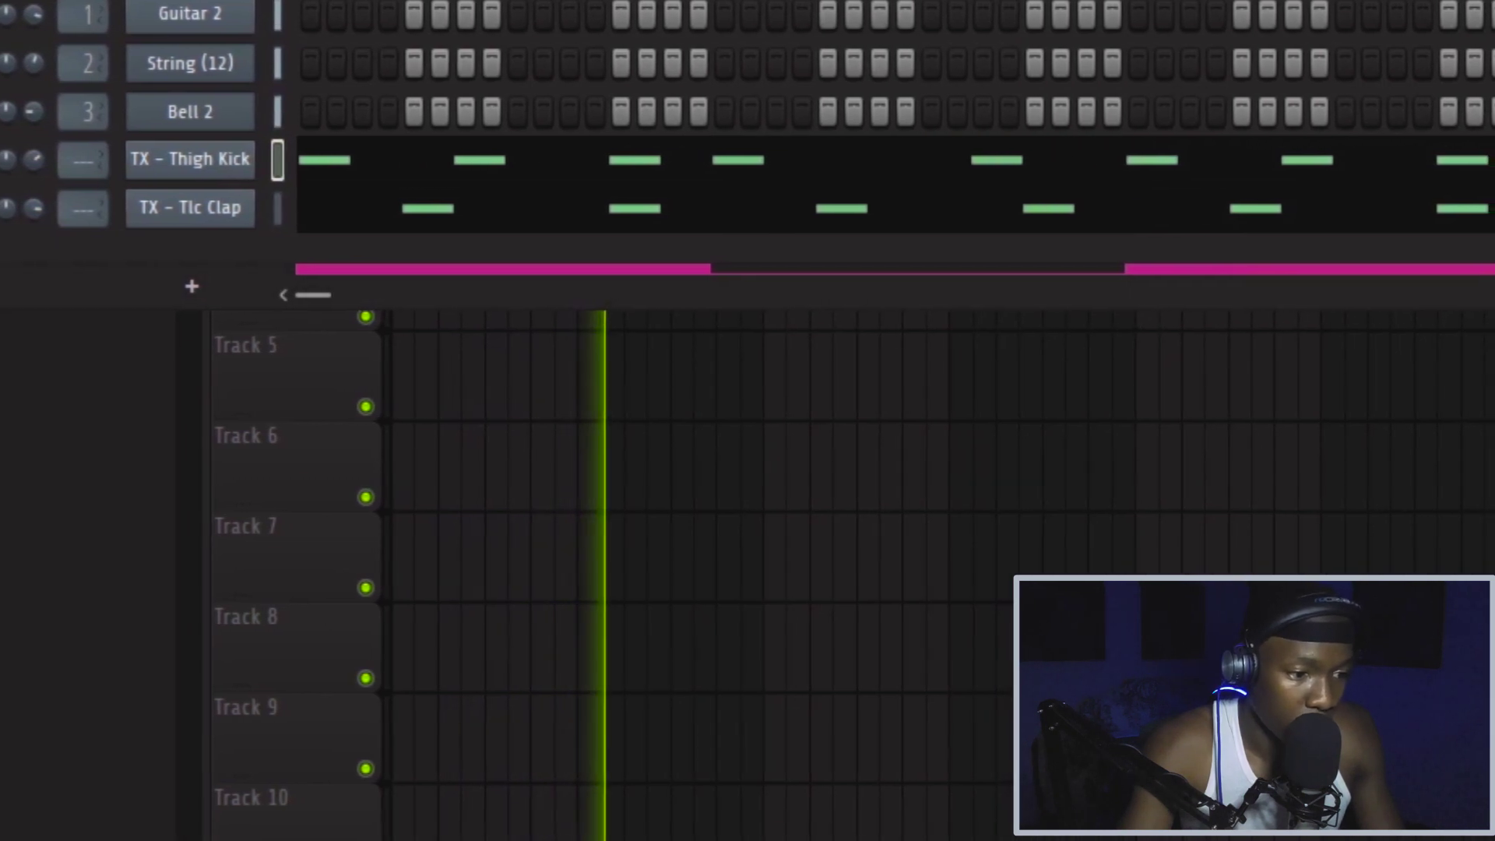
# Add the TX - Azz hi-hat sample as a channel below the clap, fill each 4 steps, and open its piano roll
pyautogui.moveTo(0, 264); pyautogui.dragTo(198, 256)
pyautogui.rightClick(198, 255)
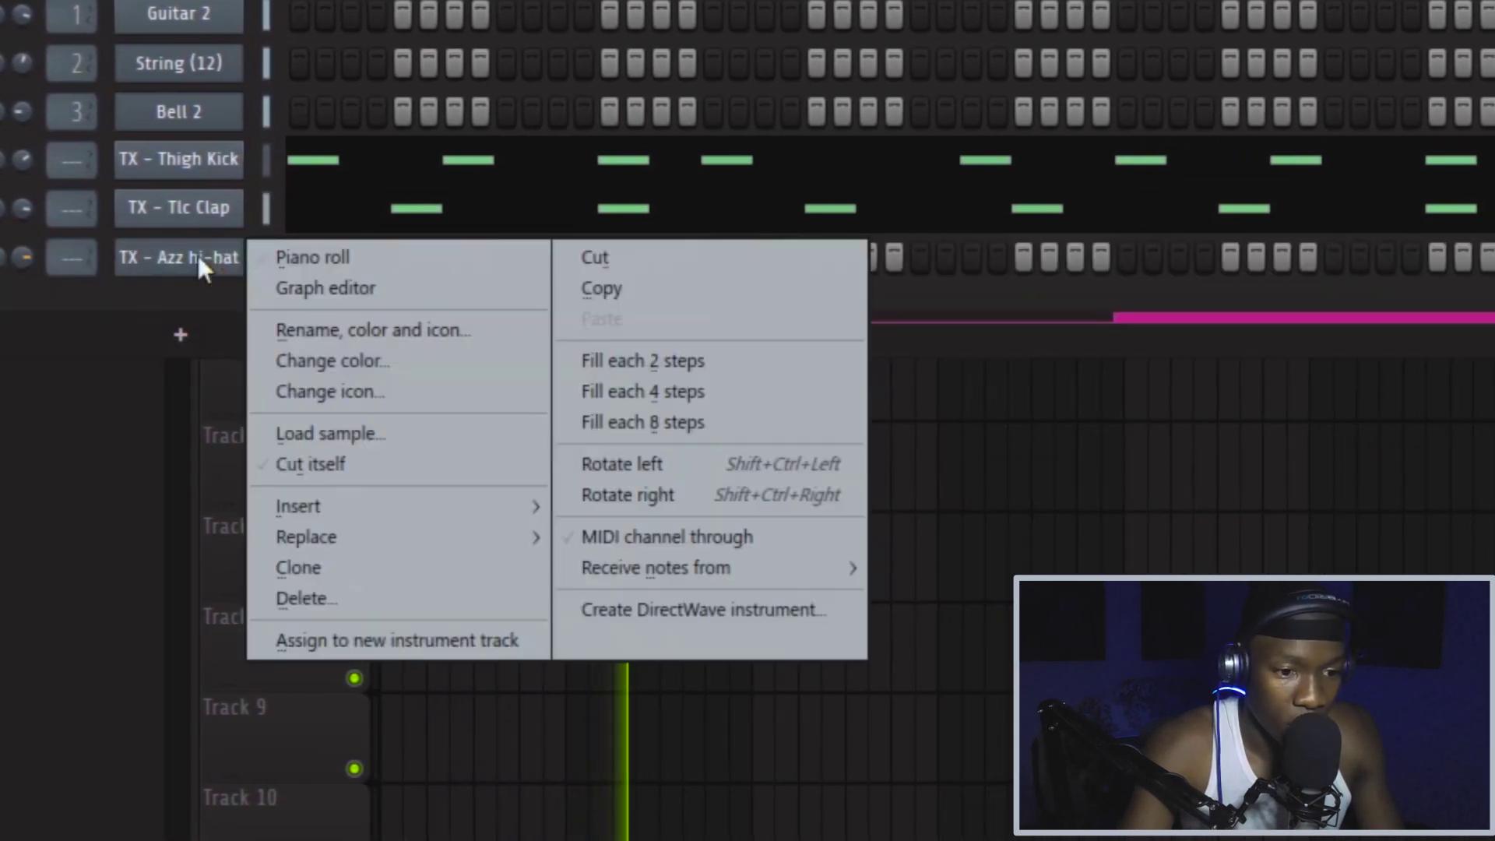
pyautogui.click(734, 407)
pyautogui.rightClick(226, 249)
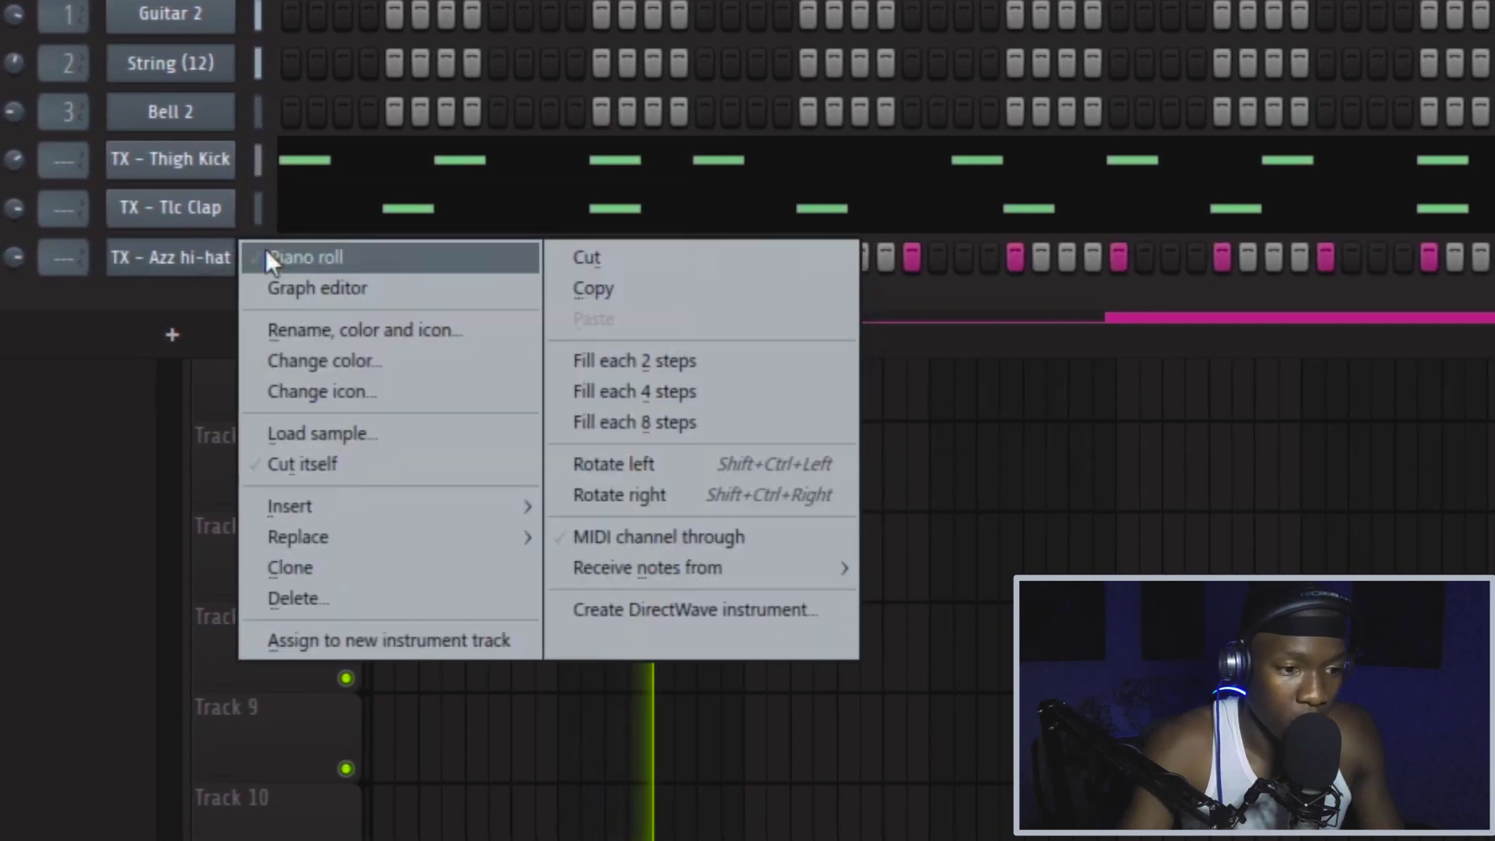
pyautogui.click(268, 249)
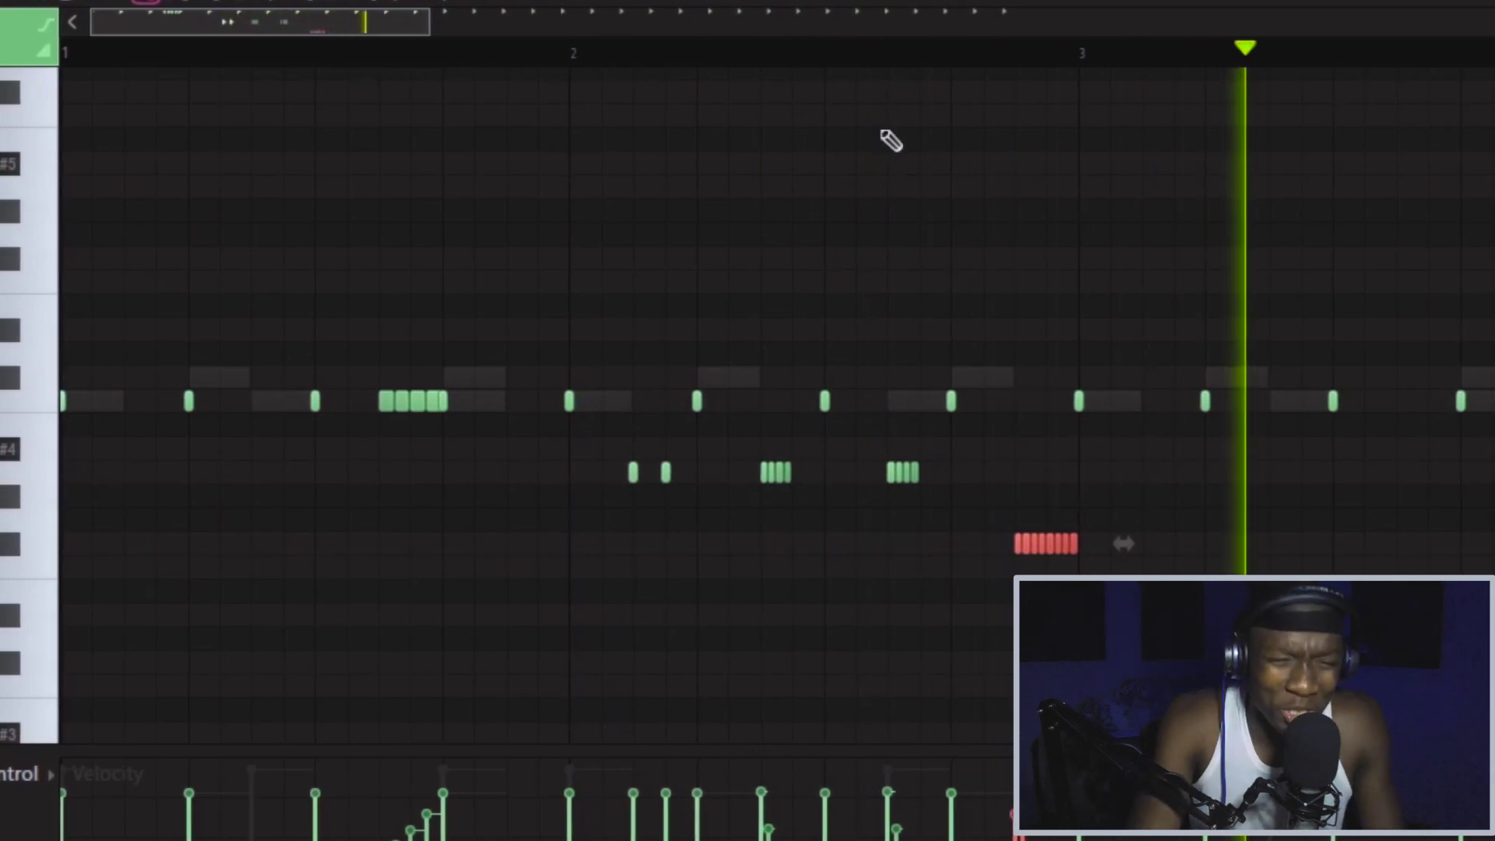
# Add extra sixteenth hi-hat hits between the existing ones in the first two beats of bar 3 and audition them
pyautogui.scroll(-3, 940, 56)
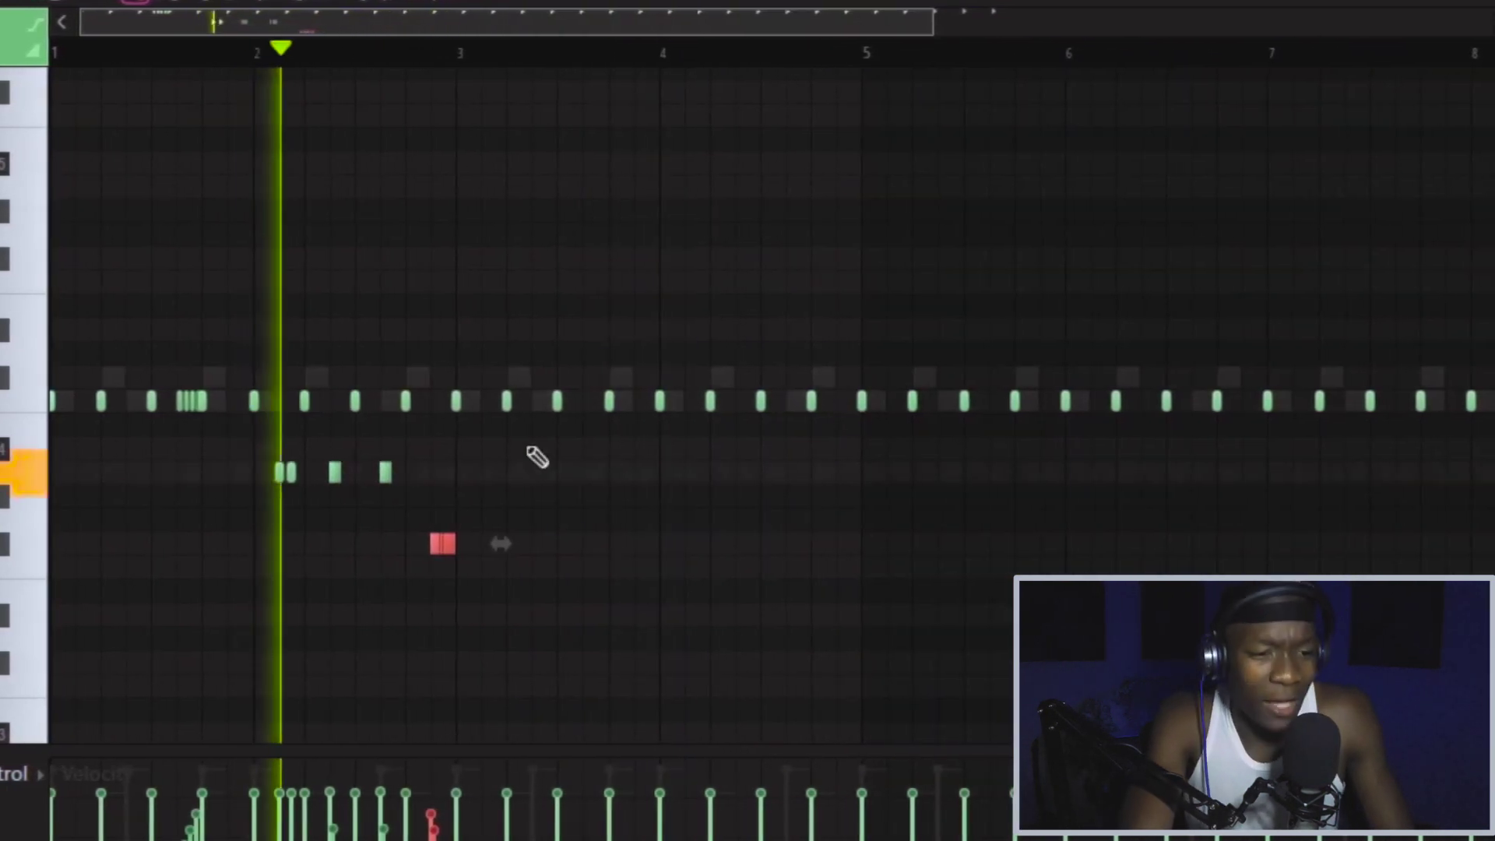
pyautogui.click(506, 427)
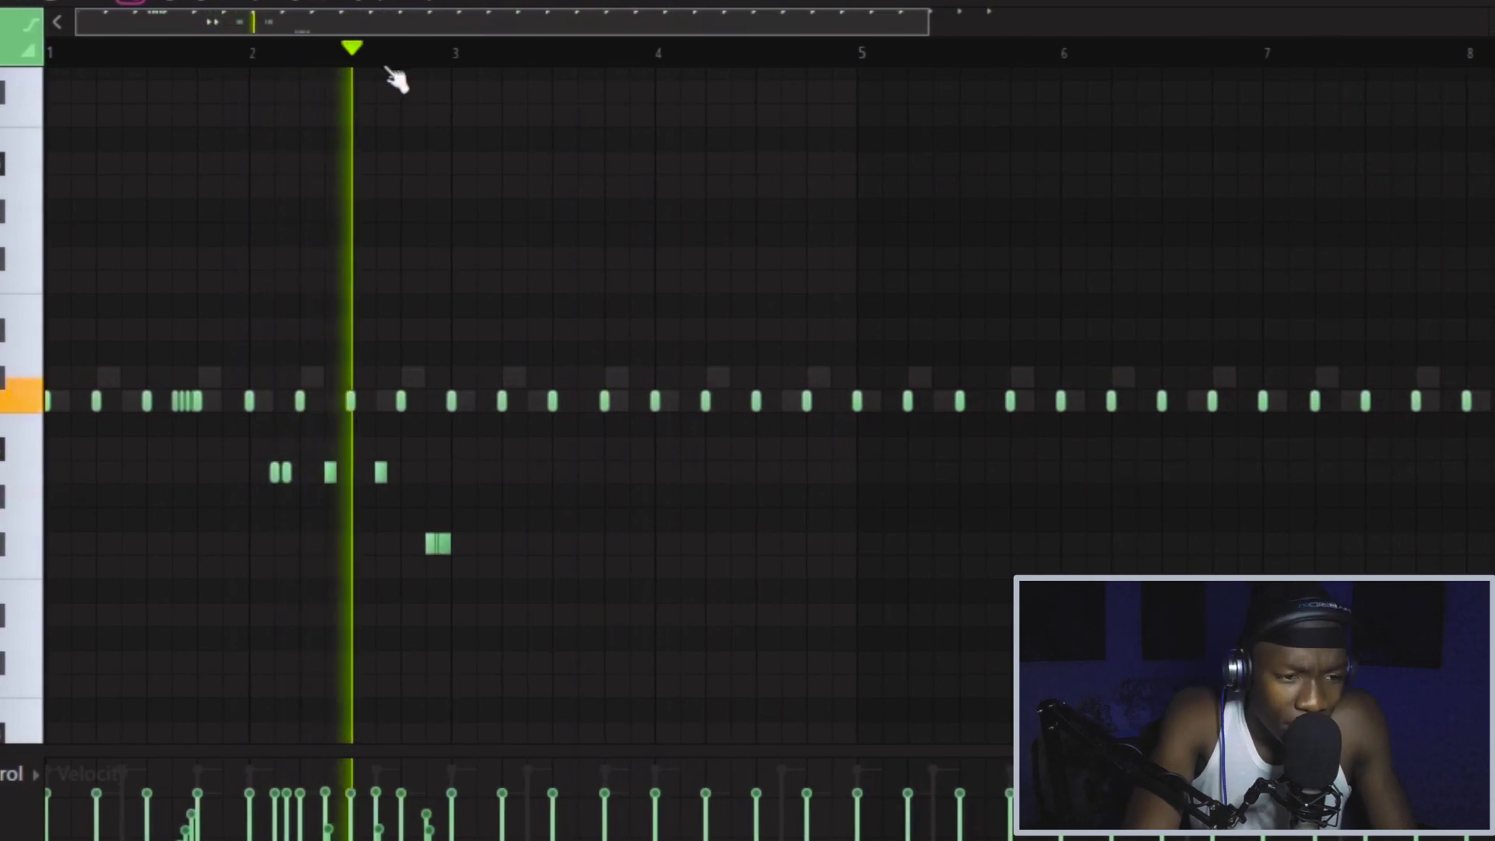
pyautogui.scroll(4, 384, 54)
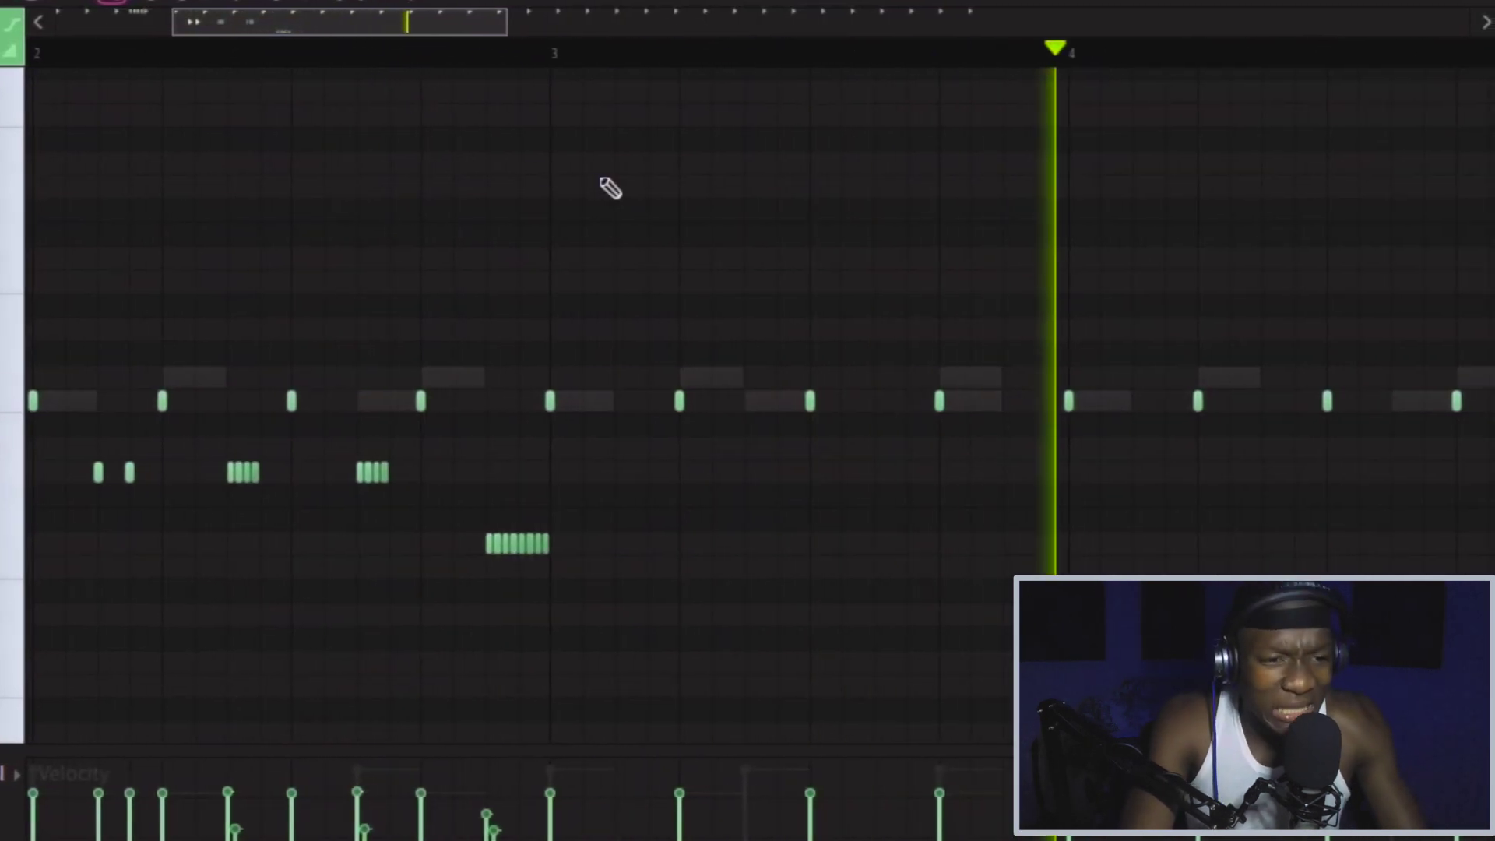
pyautogui.scroll(-3, 584, 48)
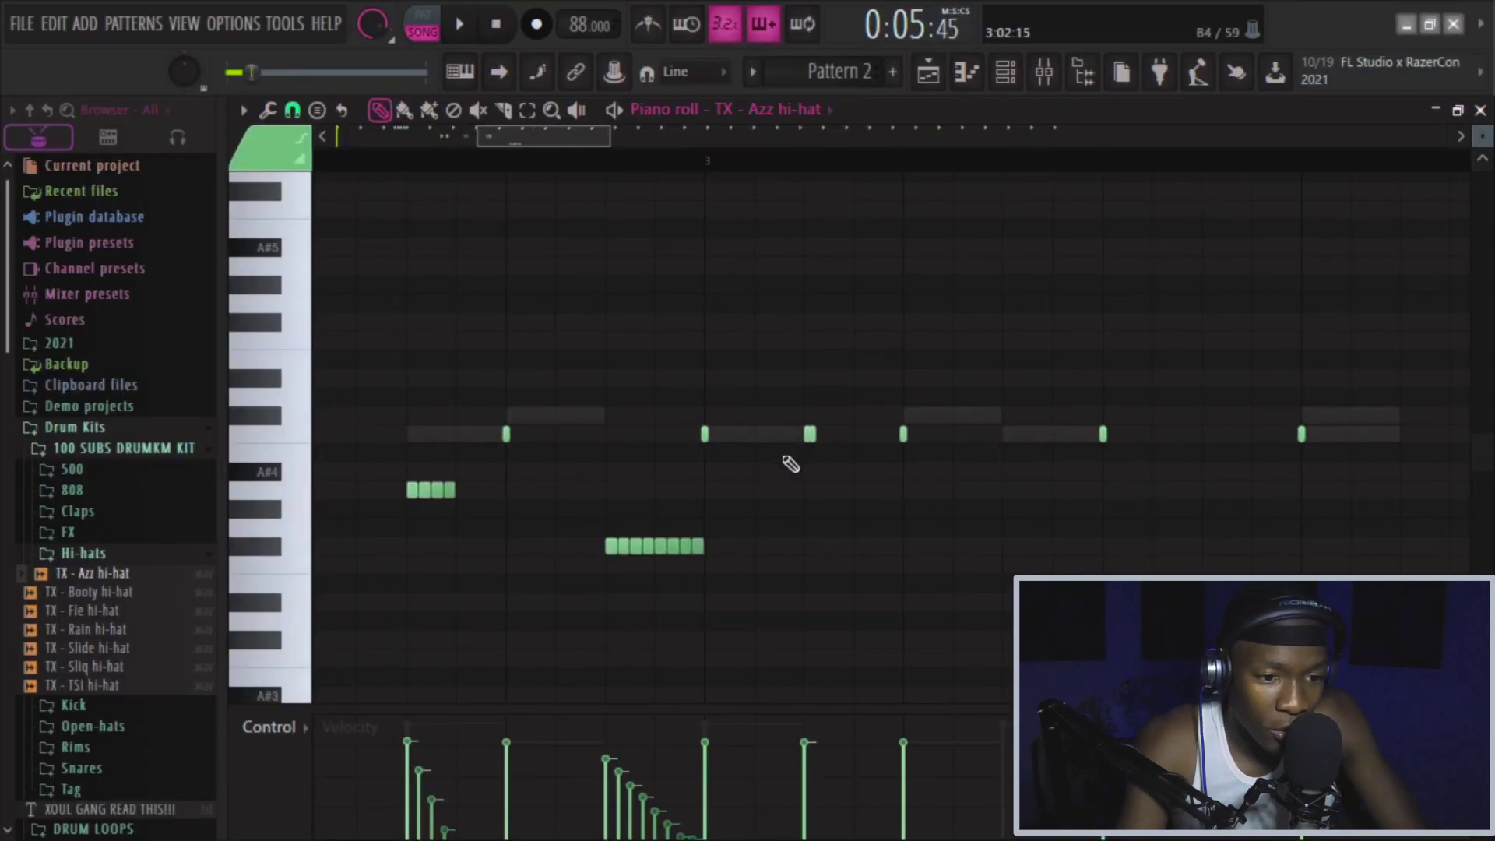
pyautogui.press('space')
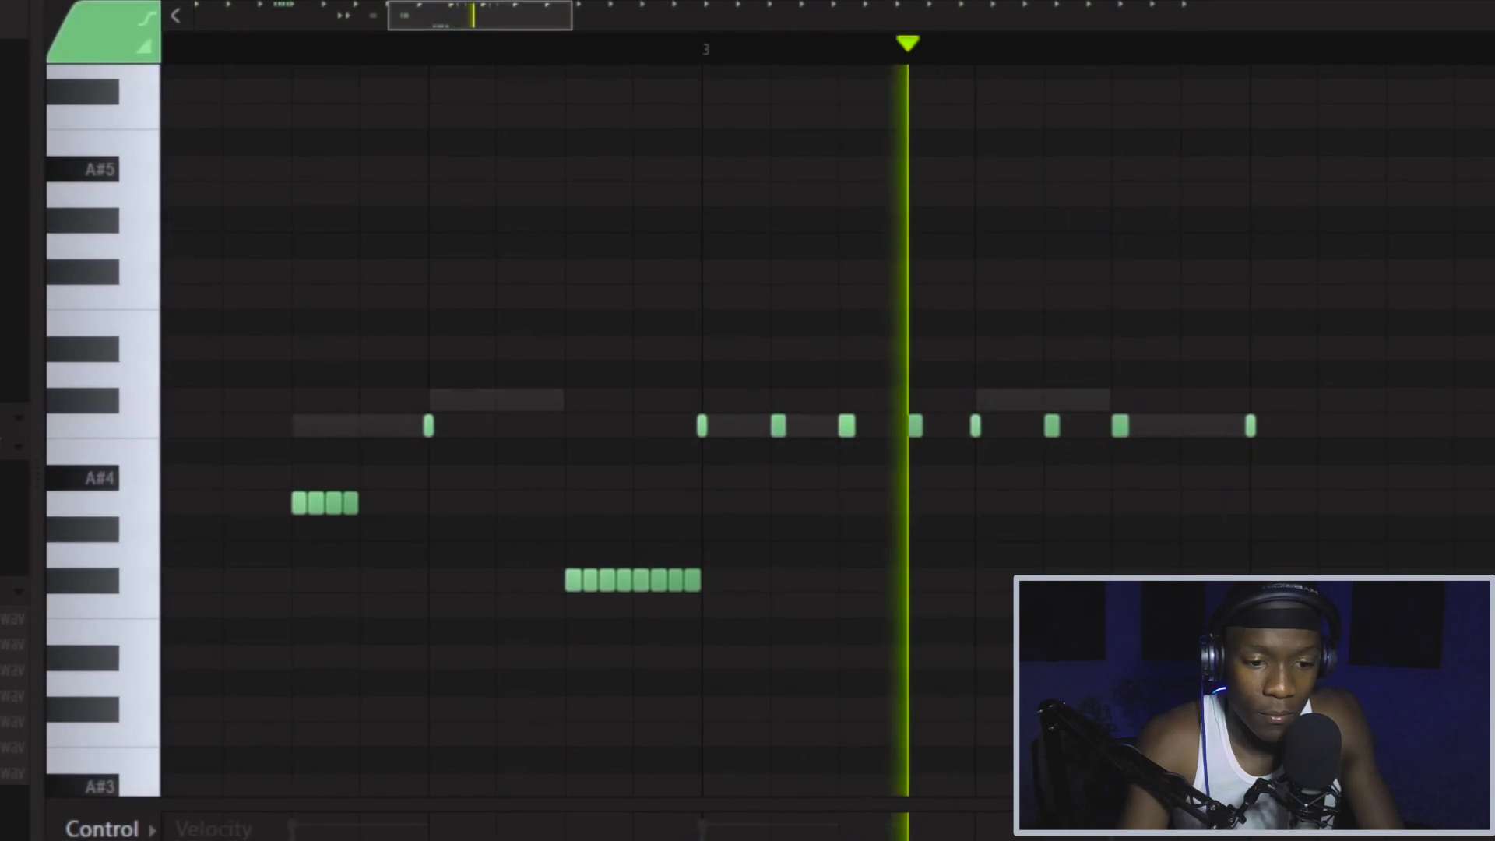
pyautogui.press('space')
# Chop a lengthened hi-hat note just before beat 3 of bar 3 into a fast roll and shape its velocities
pyautogui.moveTo(1132, 424); pyautogui.dragTo(1269, 478)
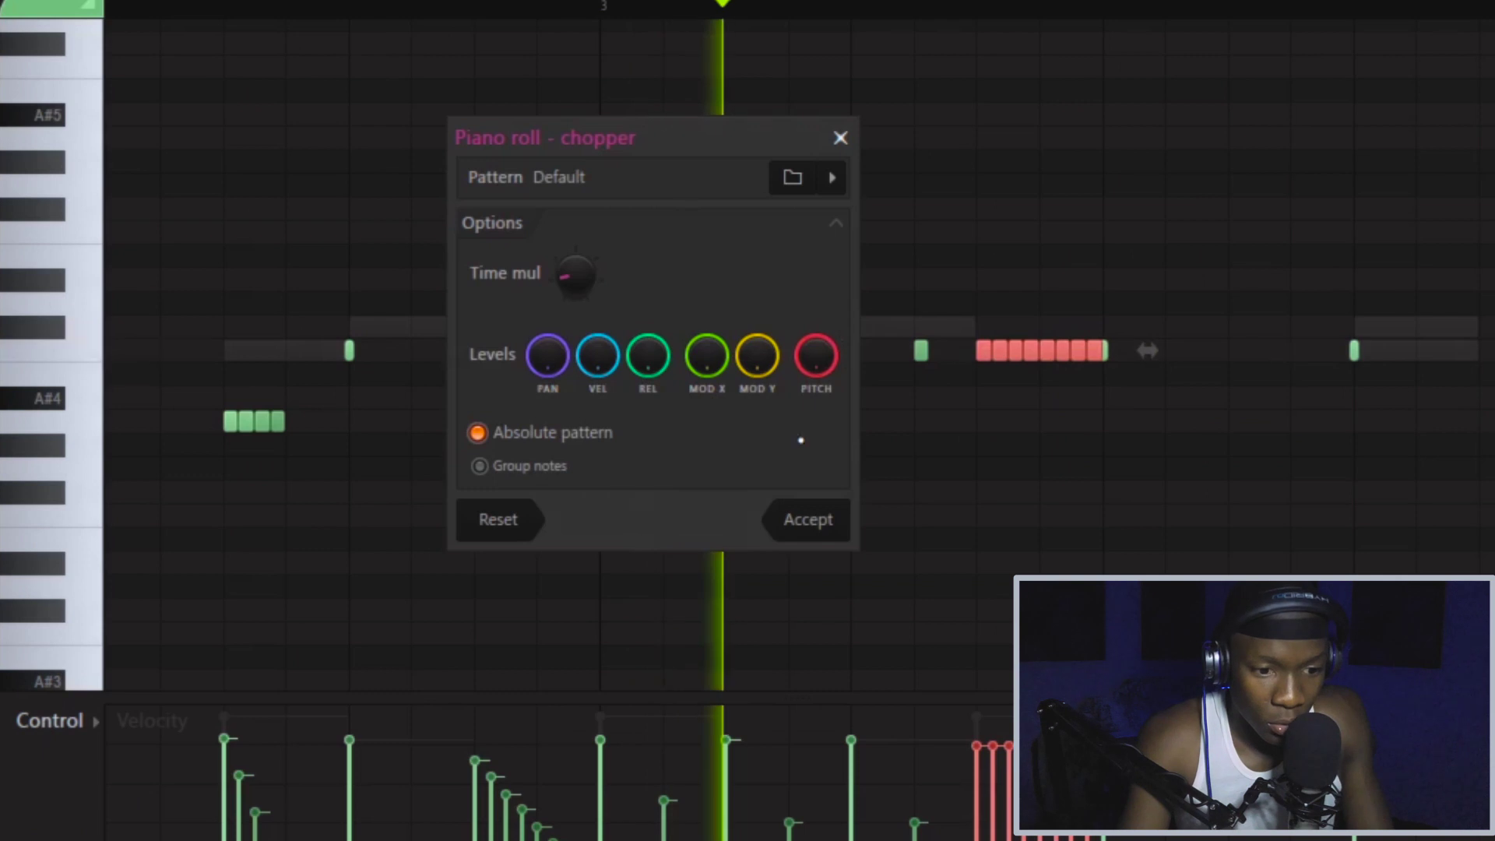
pyautogui.click(808, 520)
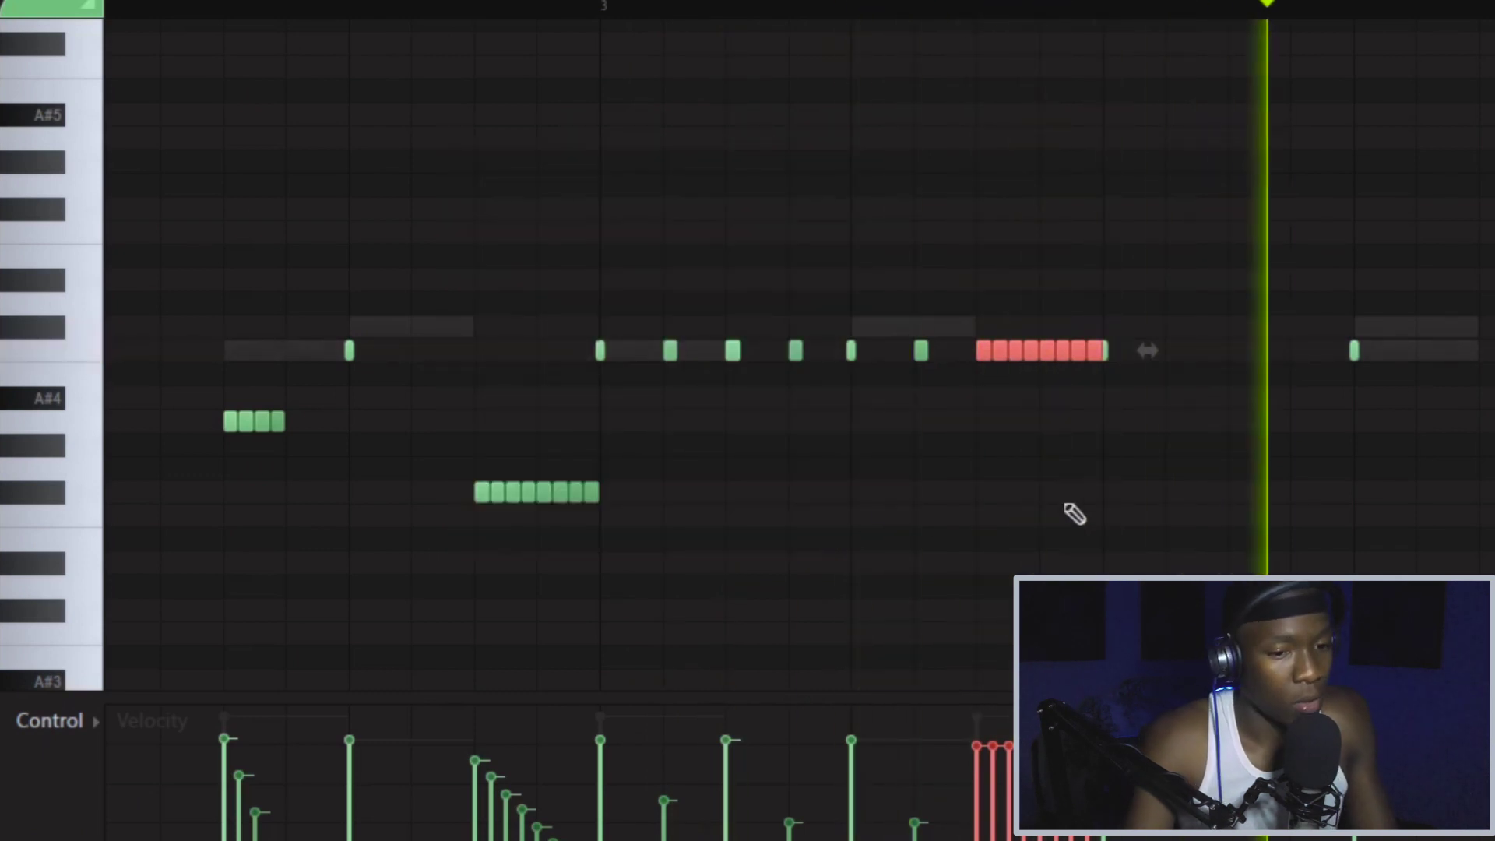
pyautogui.press('space')
pyautogui.moveTo(982, 820); pyautogui.dragTo(1013, 796)
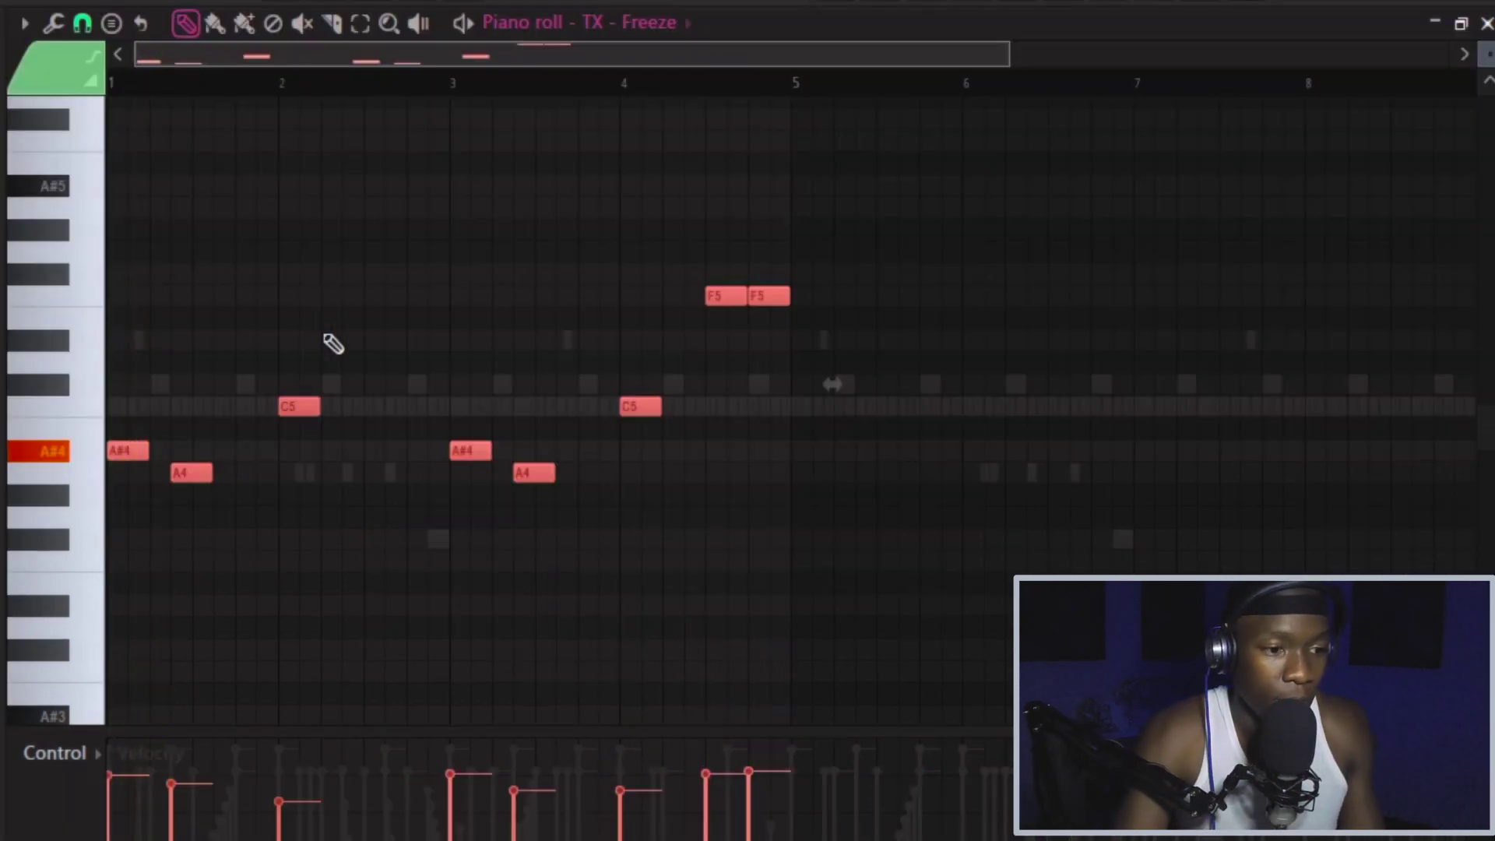
# Try the TX - Freeze 808 notes an octave higher and place another A5 note in the second half of bar 1
pyautogui.scroll(-3, 333, 344)
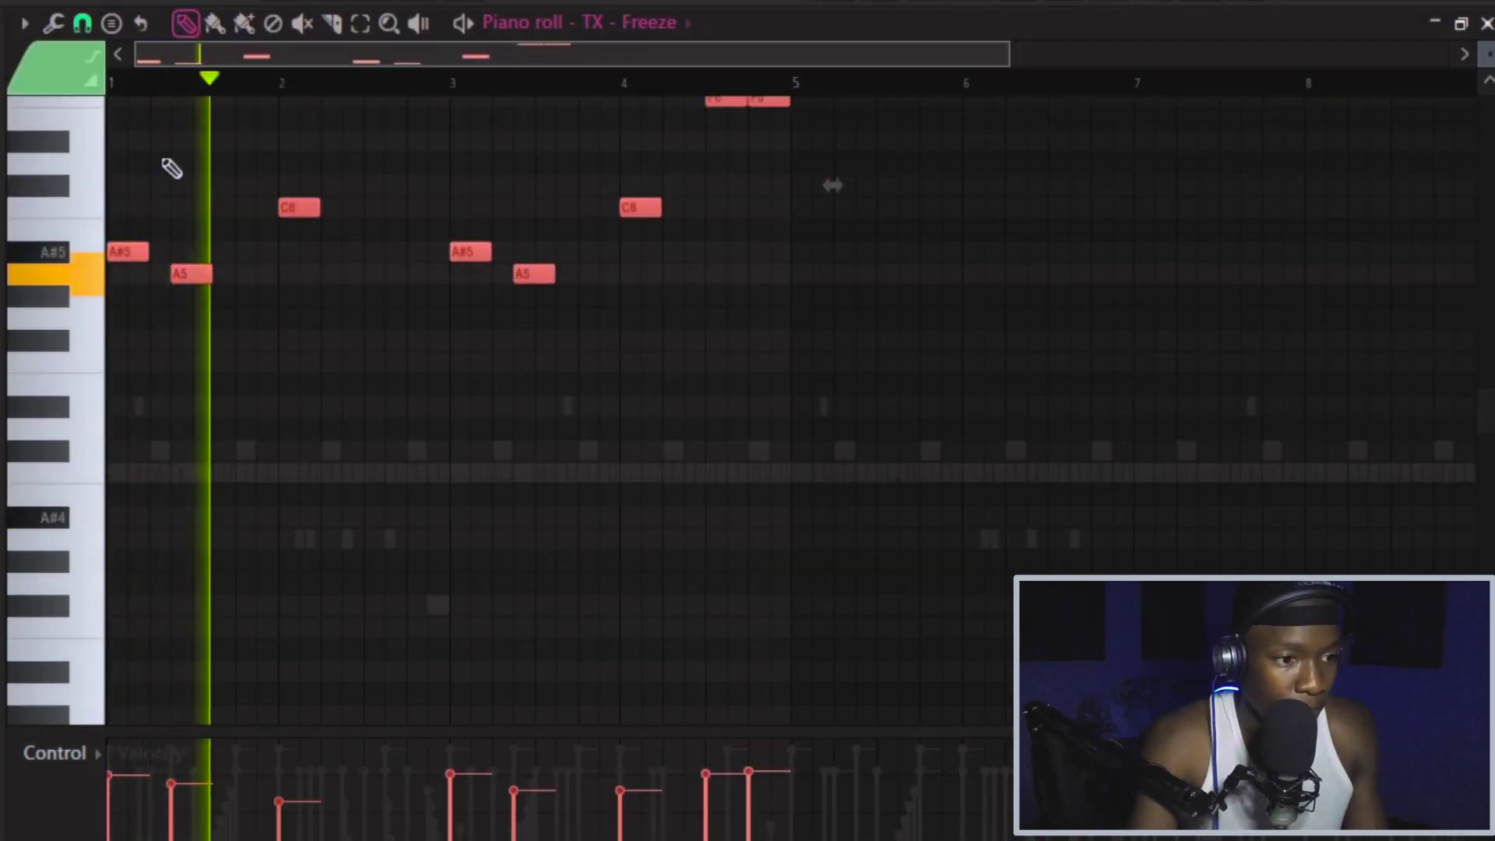
pyautogui.scroll(4, 141, 94)
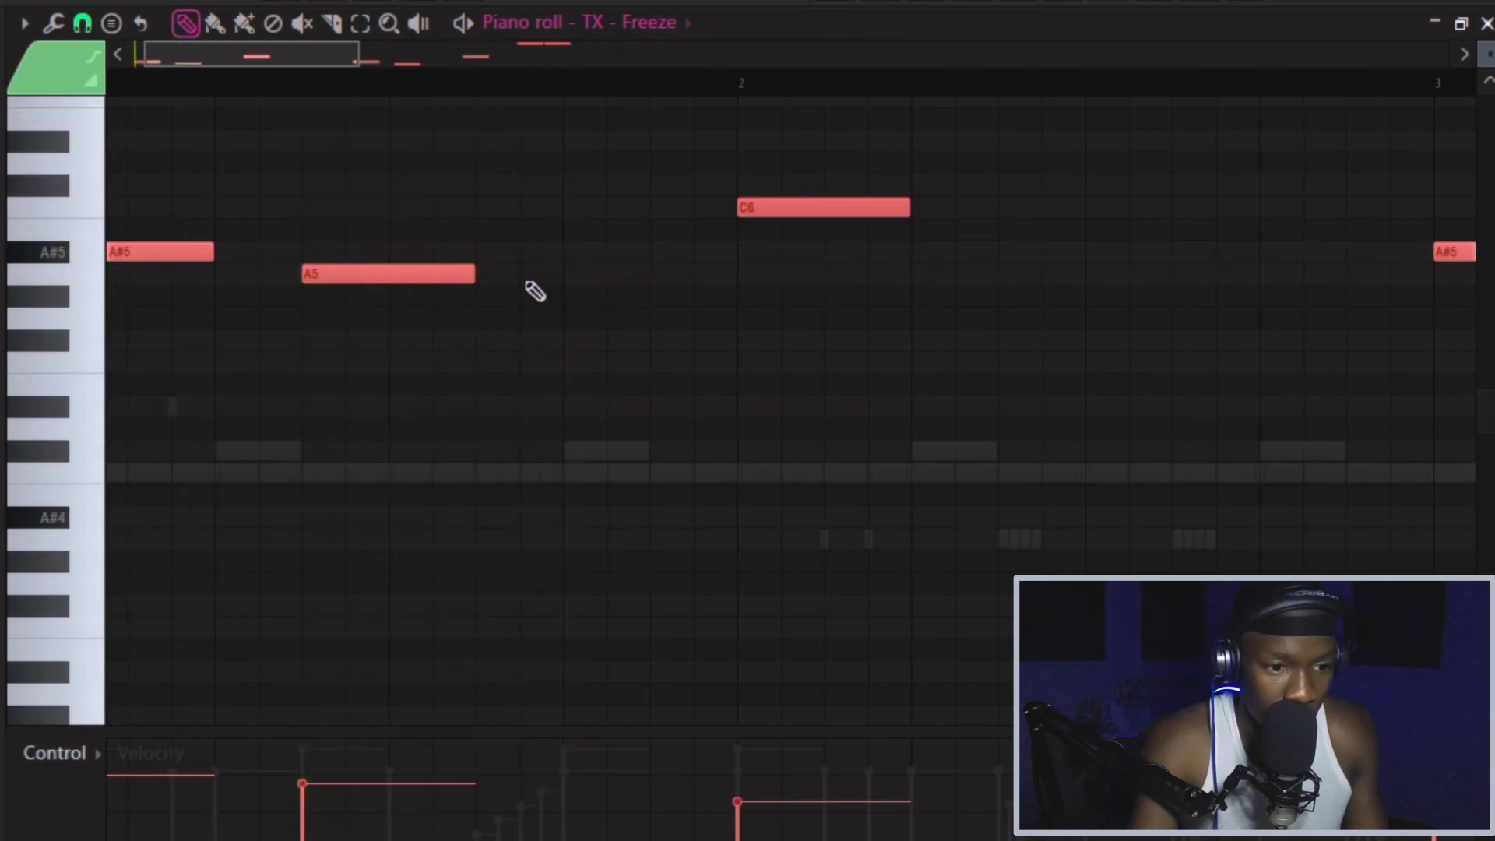
pyautogui.click(573, 276)
pyautogui.click(563, 273)
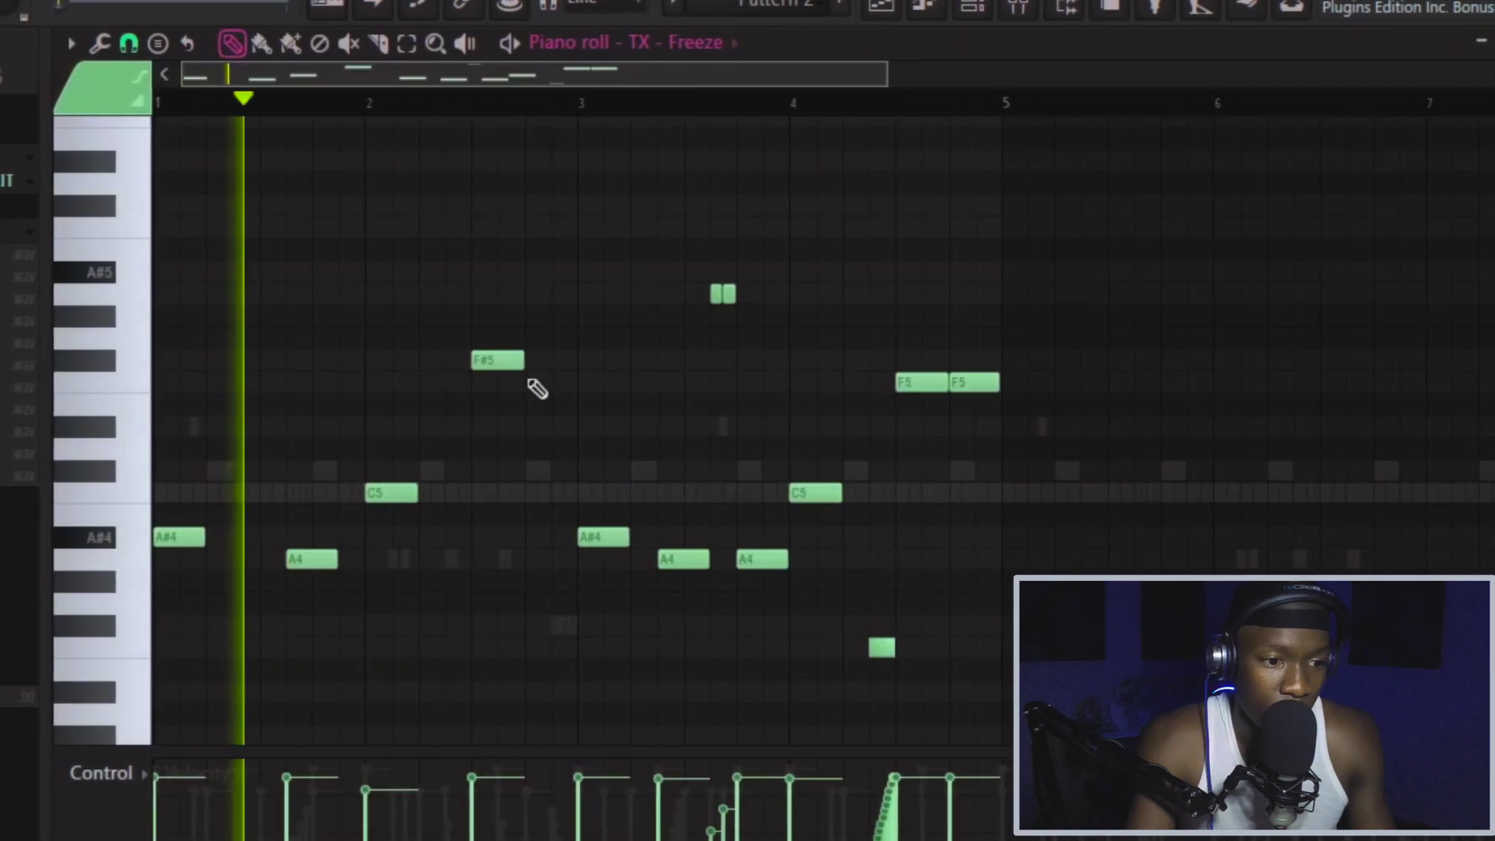
# Slice the F#5 note of TX - Freeze in bar 2 into two and shift the second half to leave a one-step gap
pyautogui.rightClick(506, 361)
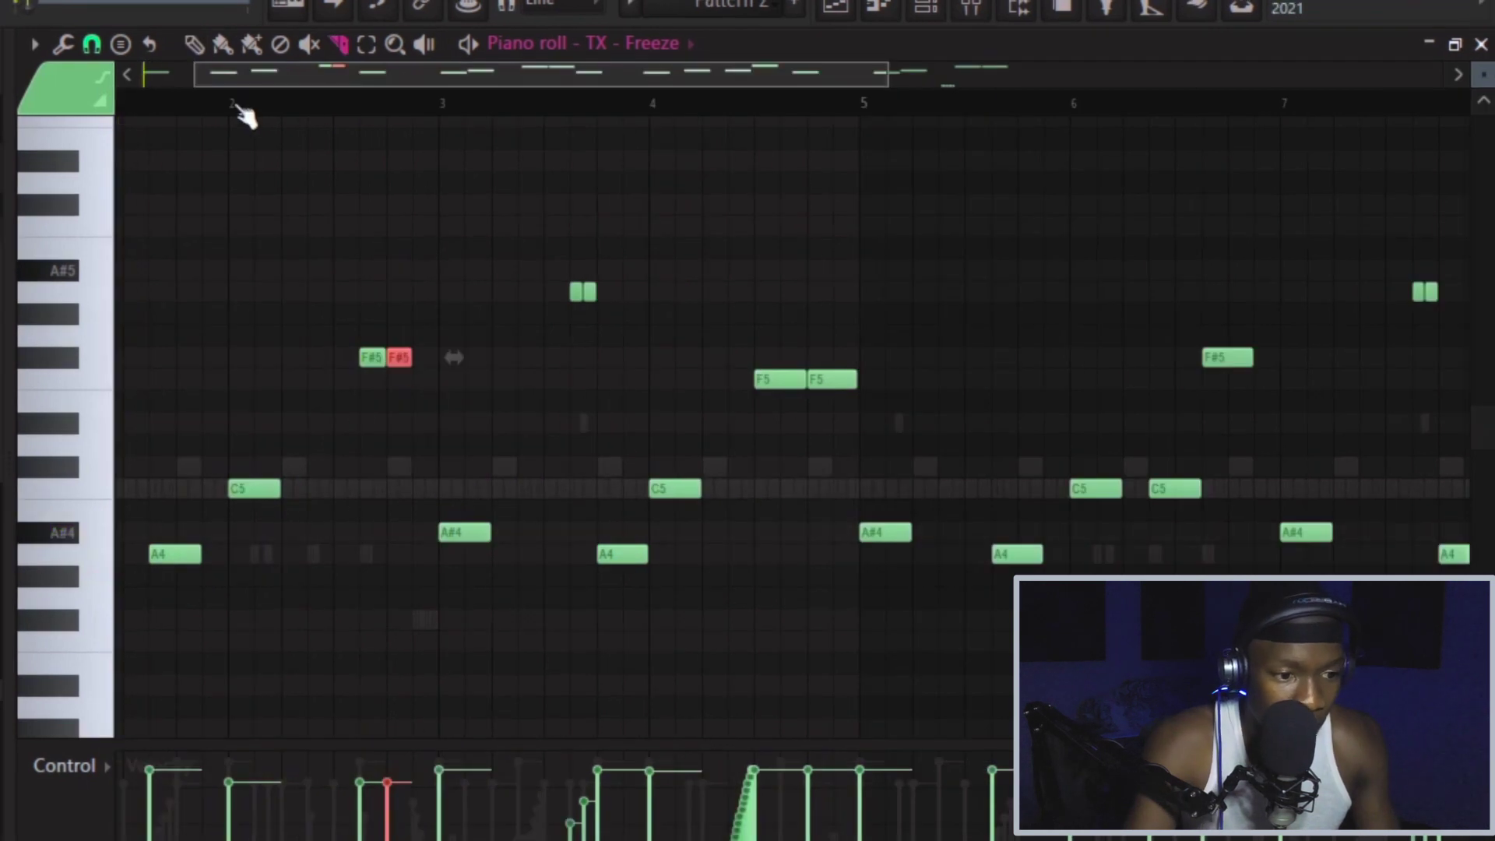
pyautogui.click(239, 109)
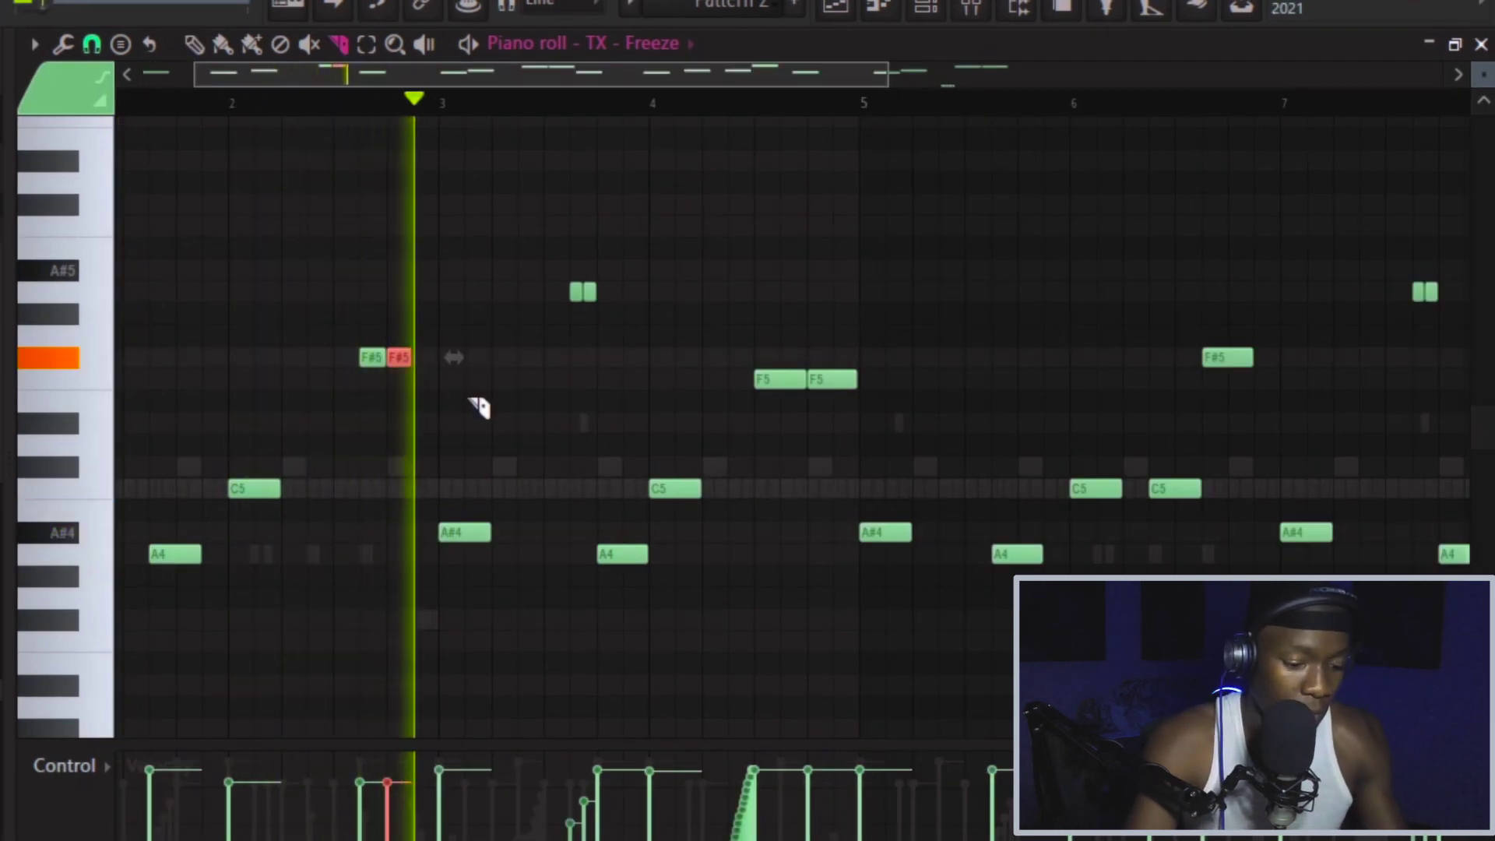
pyautogui.press('p')
pyautogui.moveTo(396, 356); pyautogui.dragTo(420, 366)
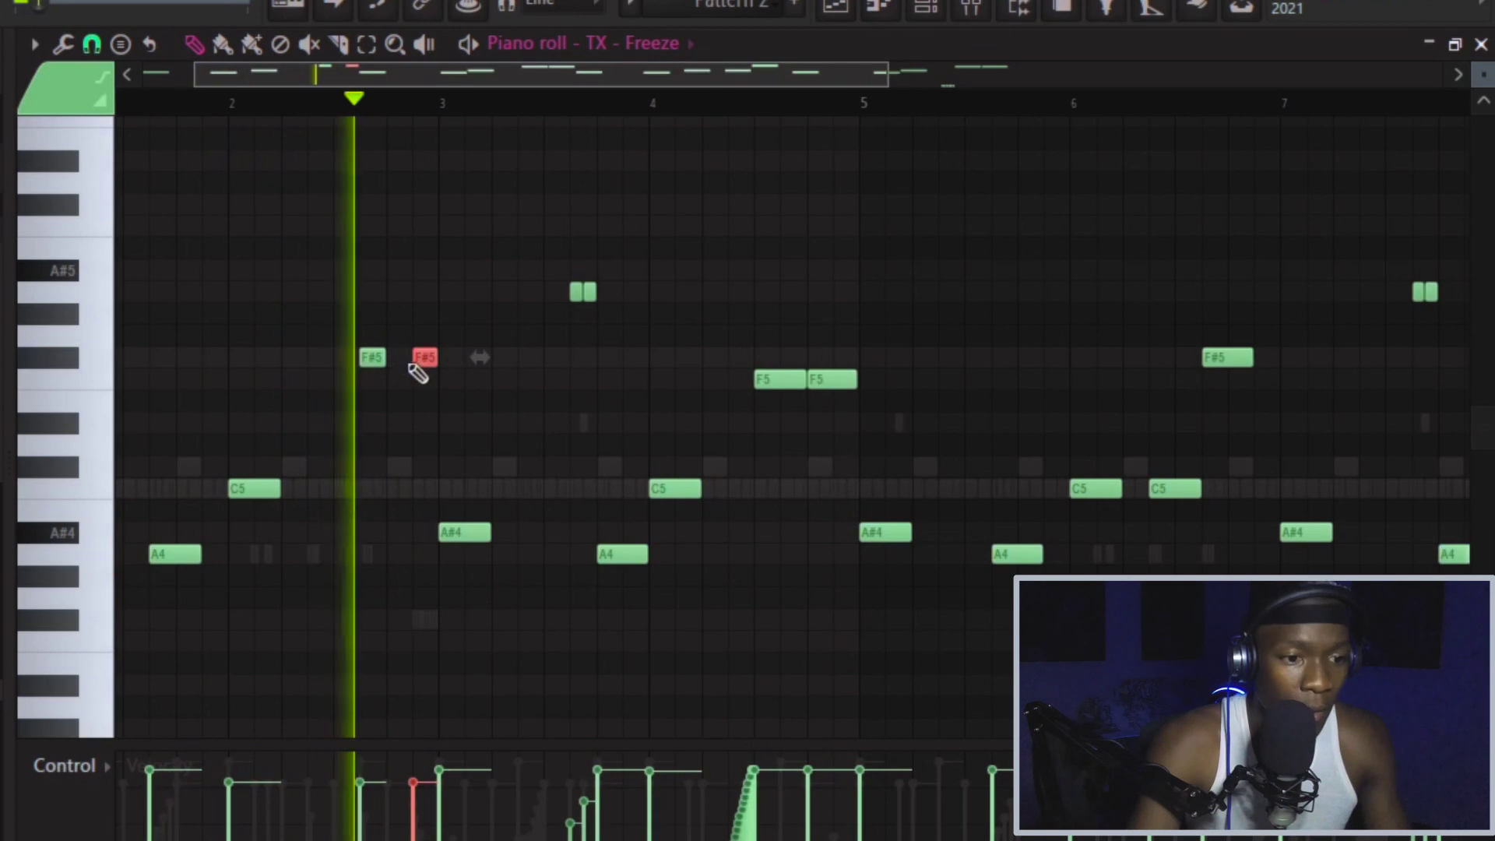
pyautogui.scroll(2, 385, 125)
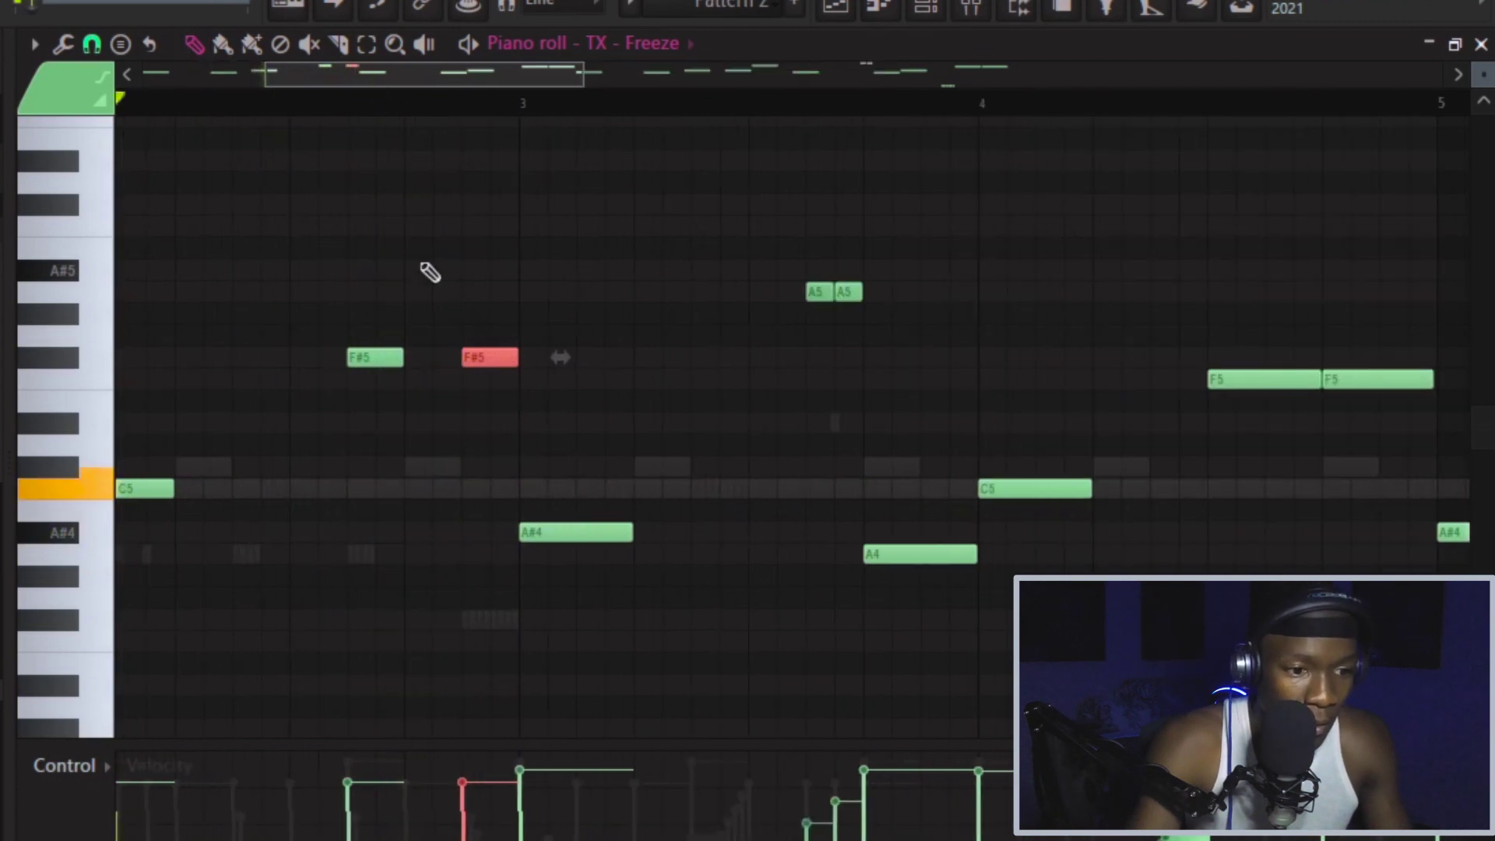
pyautogui.moveTo(483, 358); pyautogui.dragTo(455, 359)
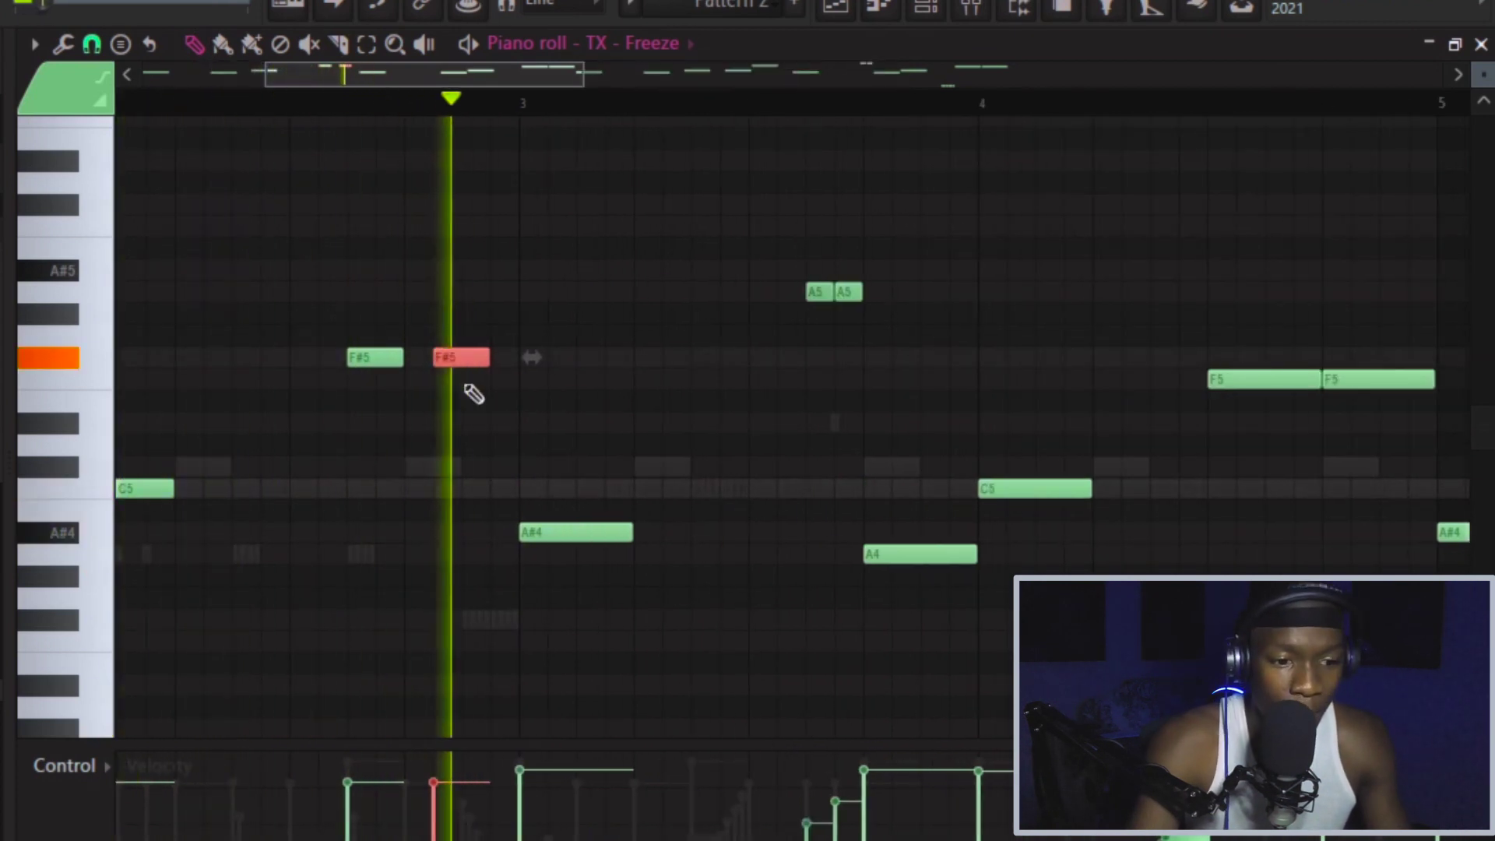
# Add a TX - Shadow OH open-hat hit on the third step of bar 3 in the channel rack
pyautogui.press('F6')
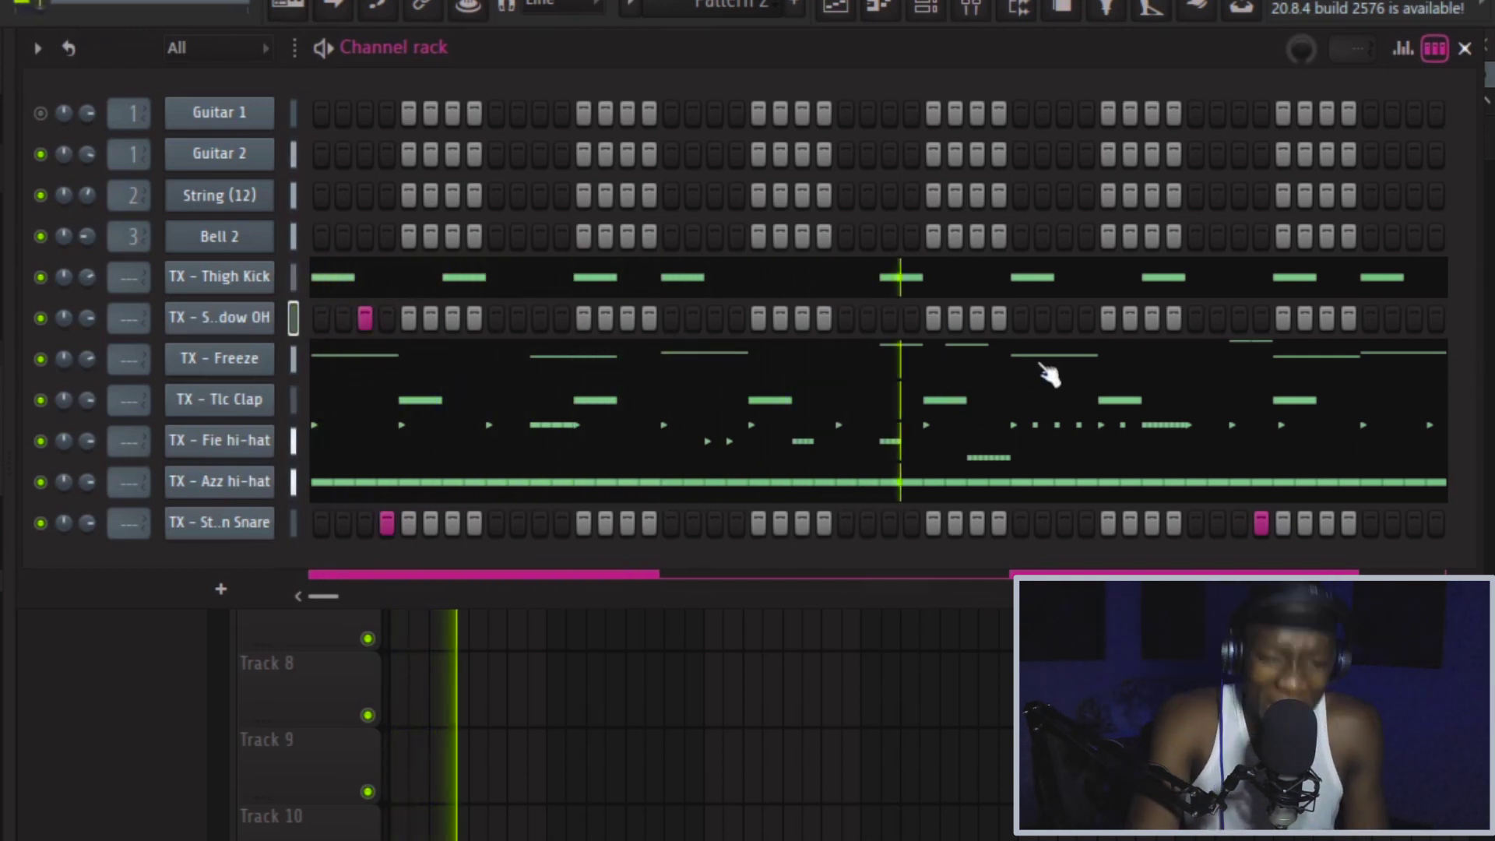
pyautogui.click(1064, 319)
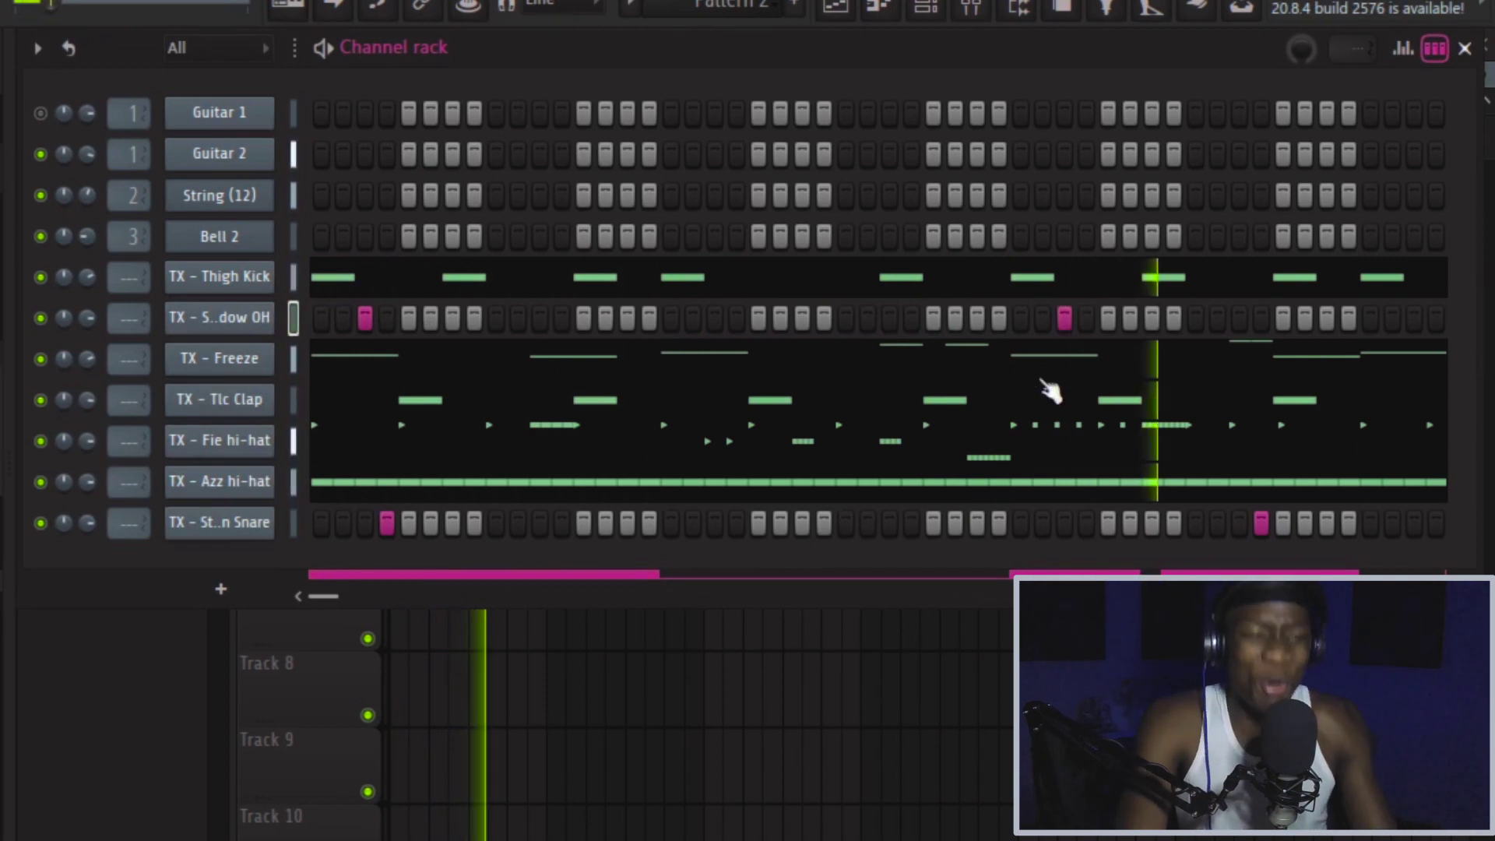
pyautogui.rightClick(293, 285)
pyautogui.click(312, 310)
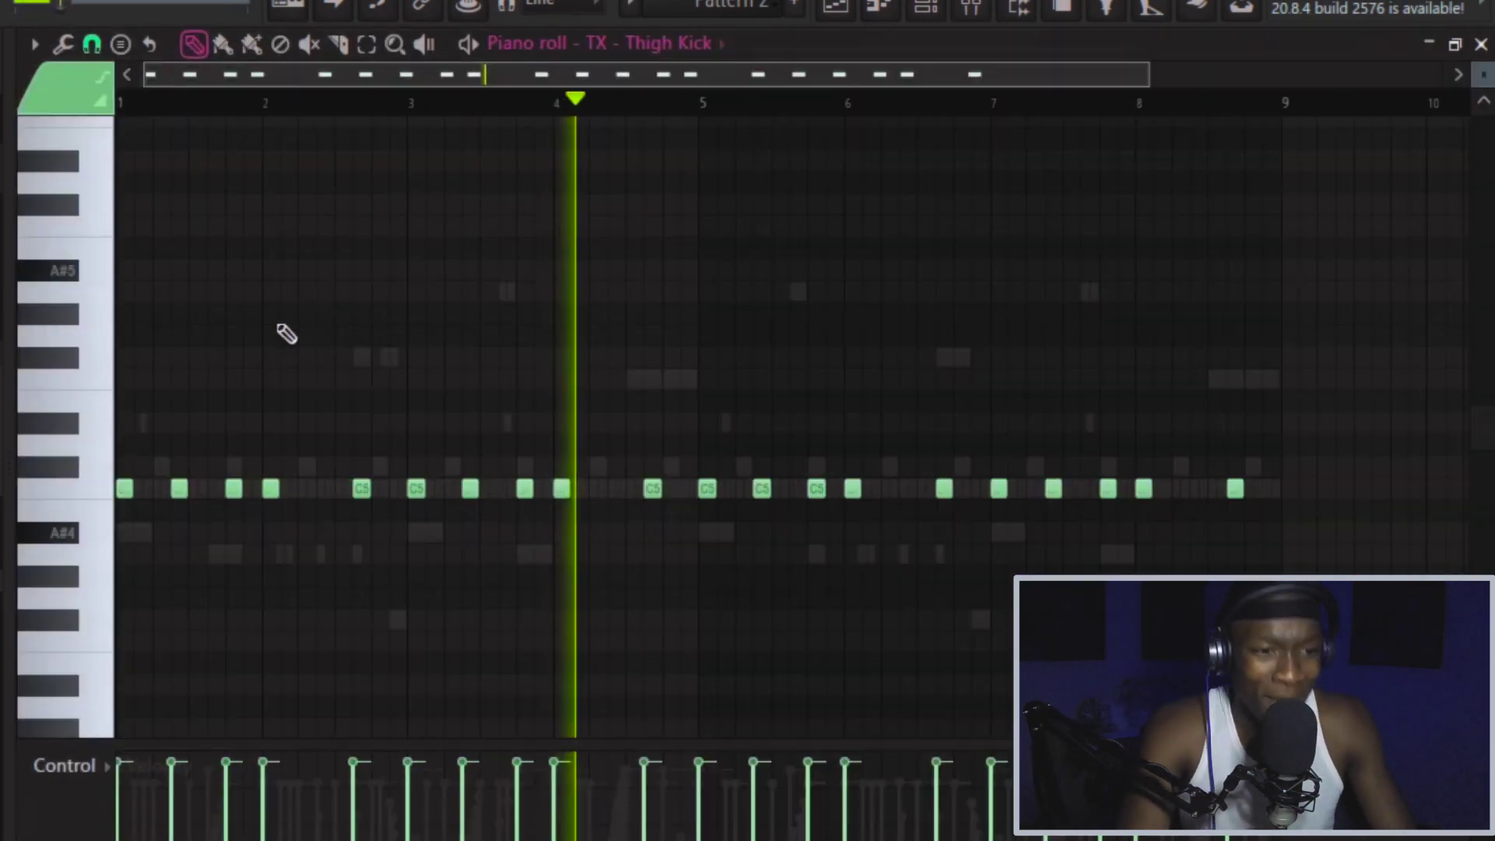
pyautogui.click(1481, 44)
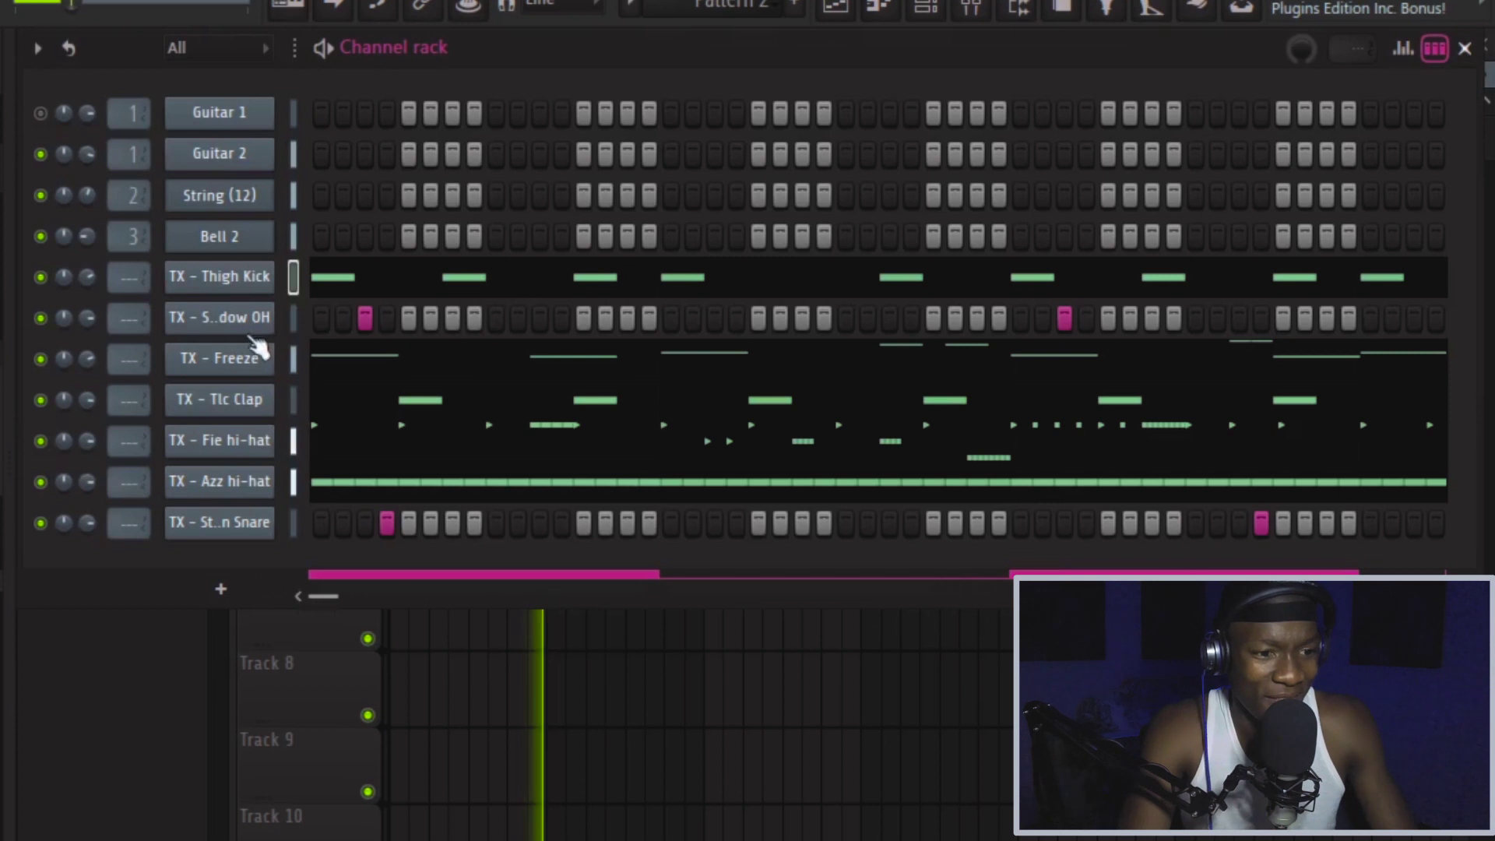
# Build a run of eight evenly spaced TX - Shadow OH hits across the second half of bar 2 in the piano roll
pyautogui.rightClick(248, 329)
pyautogui.click(273, 348)
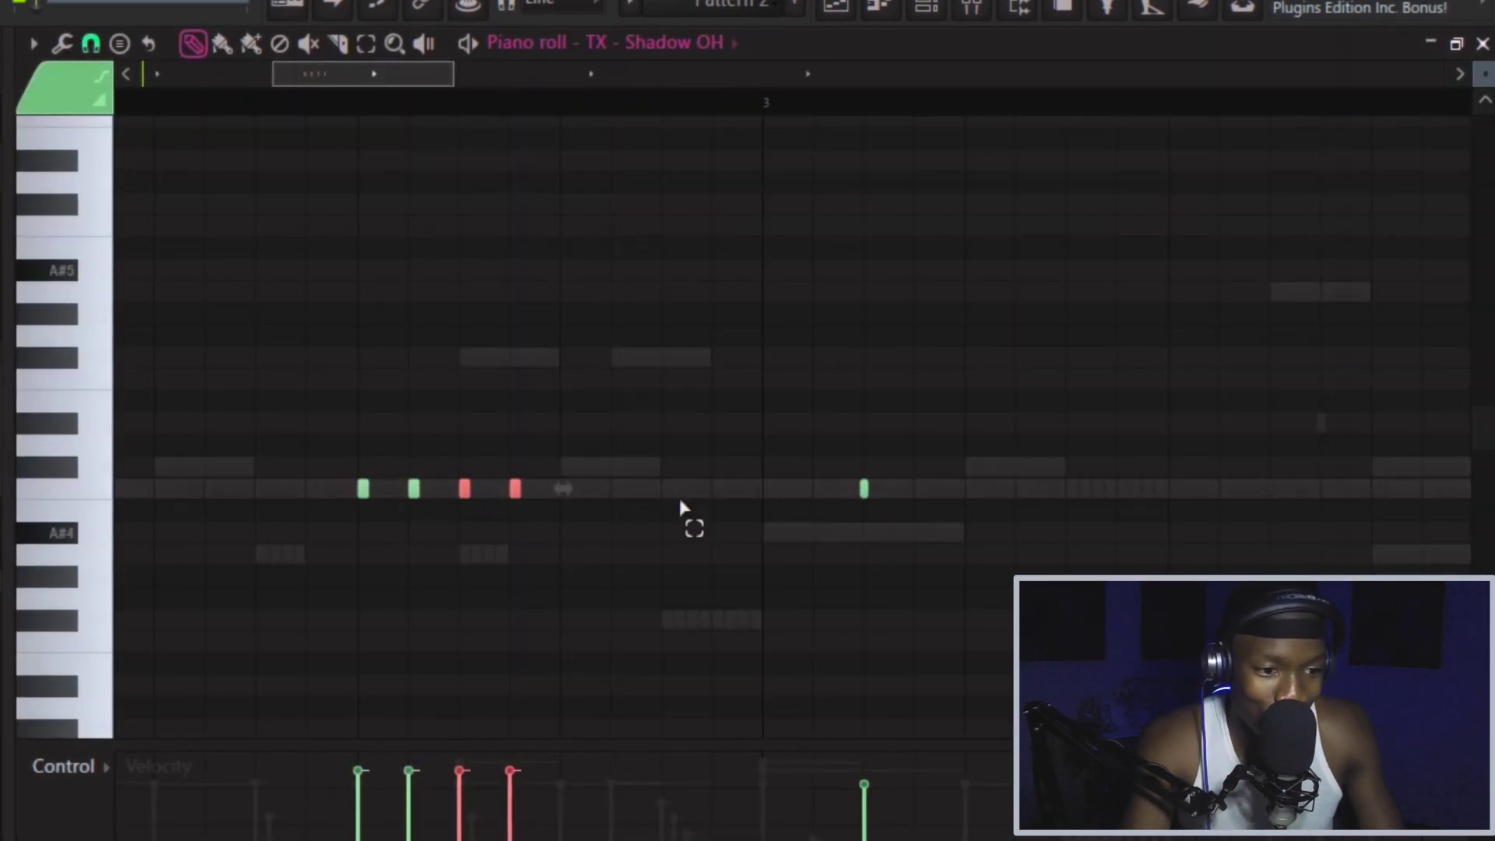
pyautogui.moveTo(680, 506); pyautogui.dragTo(116, 467)
pyautogui.moveTo(553, 488); pyautogui.dragTo(749, 502)
pyautogui.moveTo(966, 563); pyautogui.dragTo(236, 384)
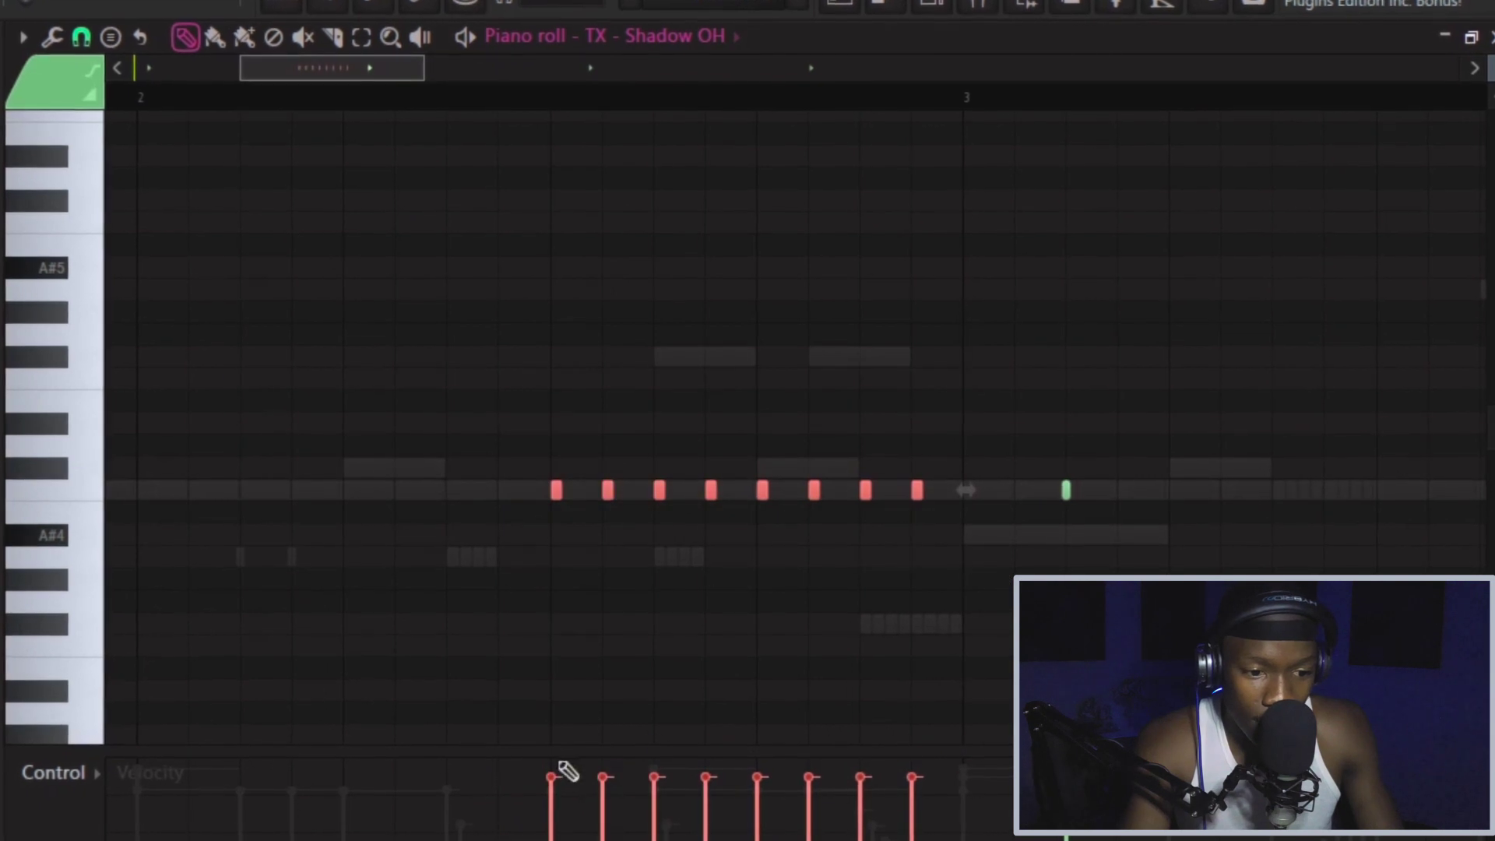
# Taper the velocities of the eight-hit open-hat run downward, deselect the notes and audition the pattern
pyautogui.press('space')
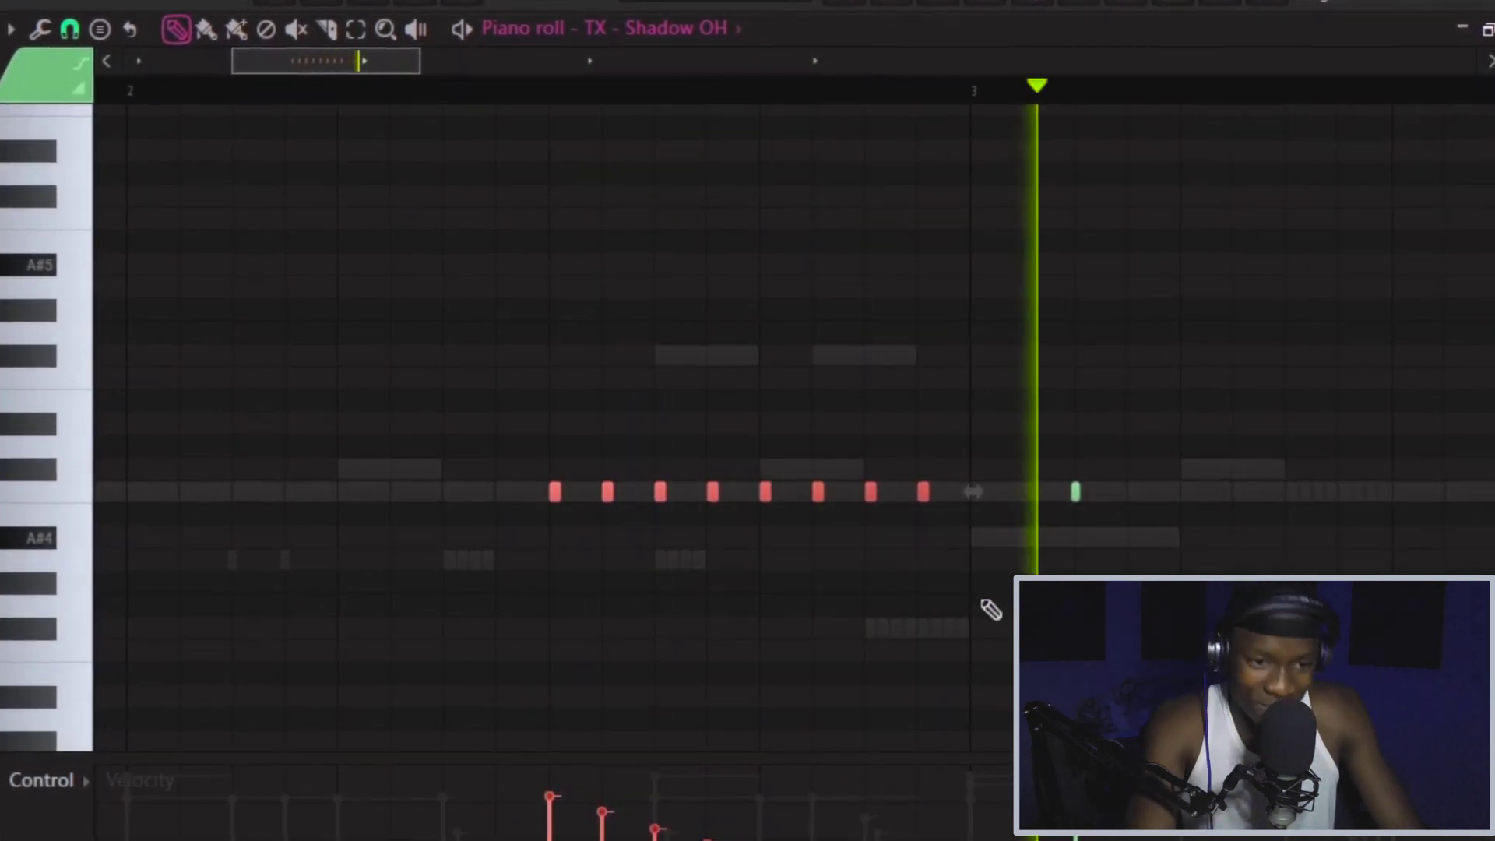
pyautogui.hotkey('ctrl', 'd')
pyautogui.scroll(-5, 945, 99)
pyautogui.scroll(-2, 953, 109)
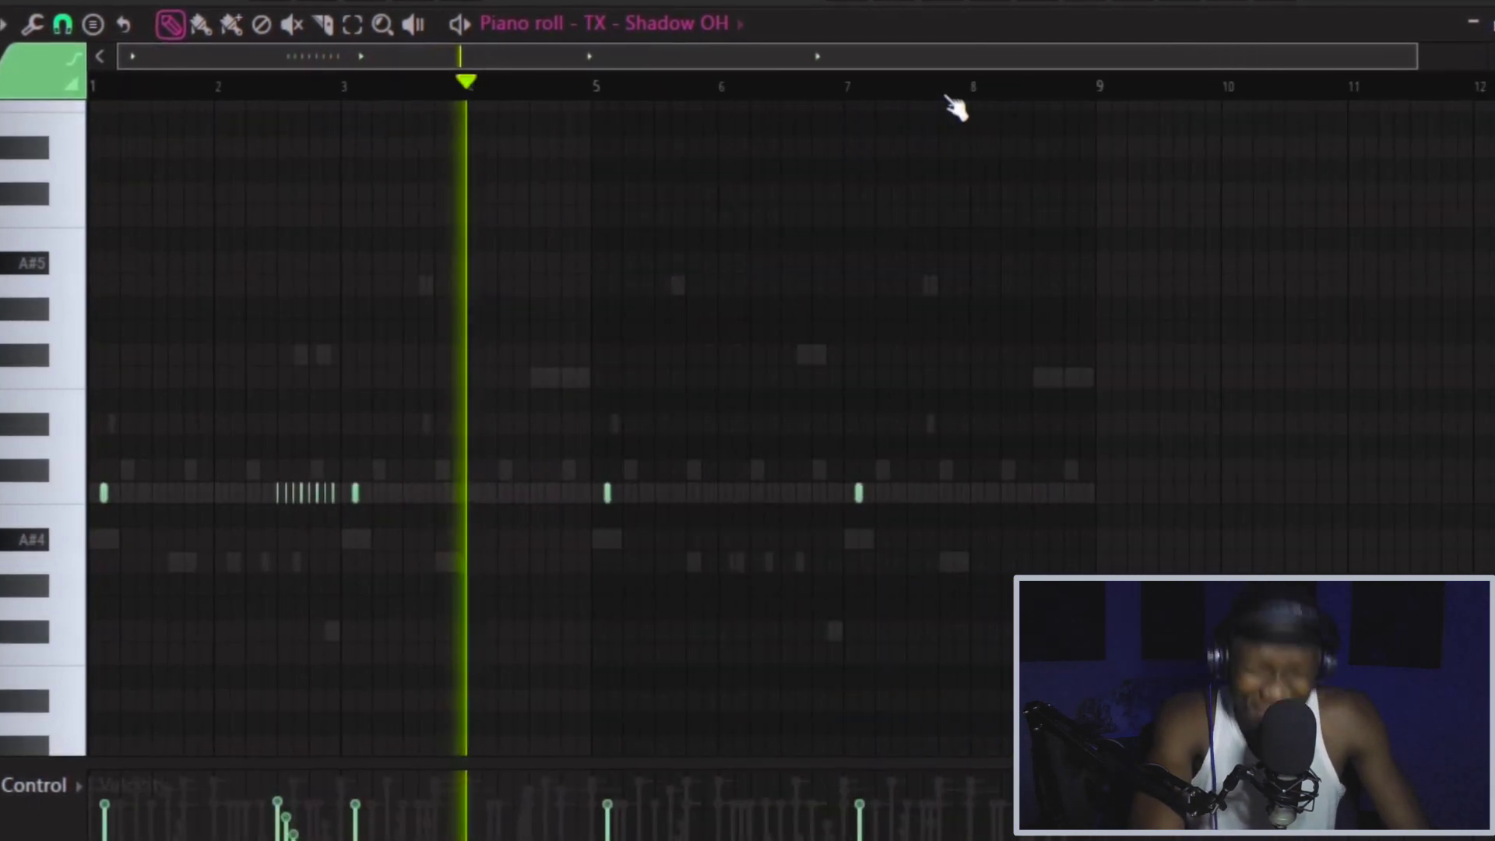
pyautogui.press('space')
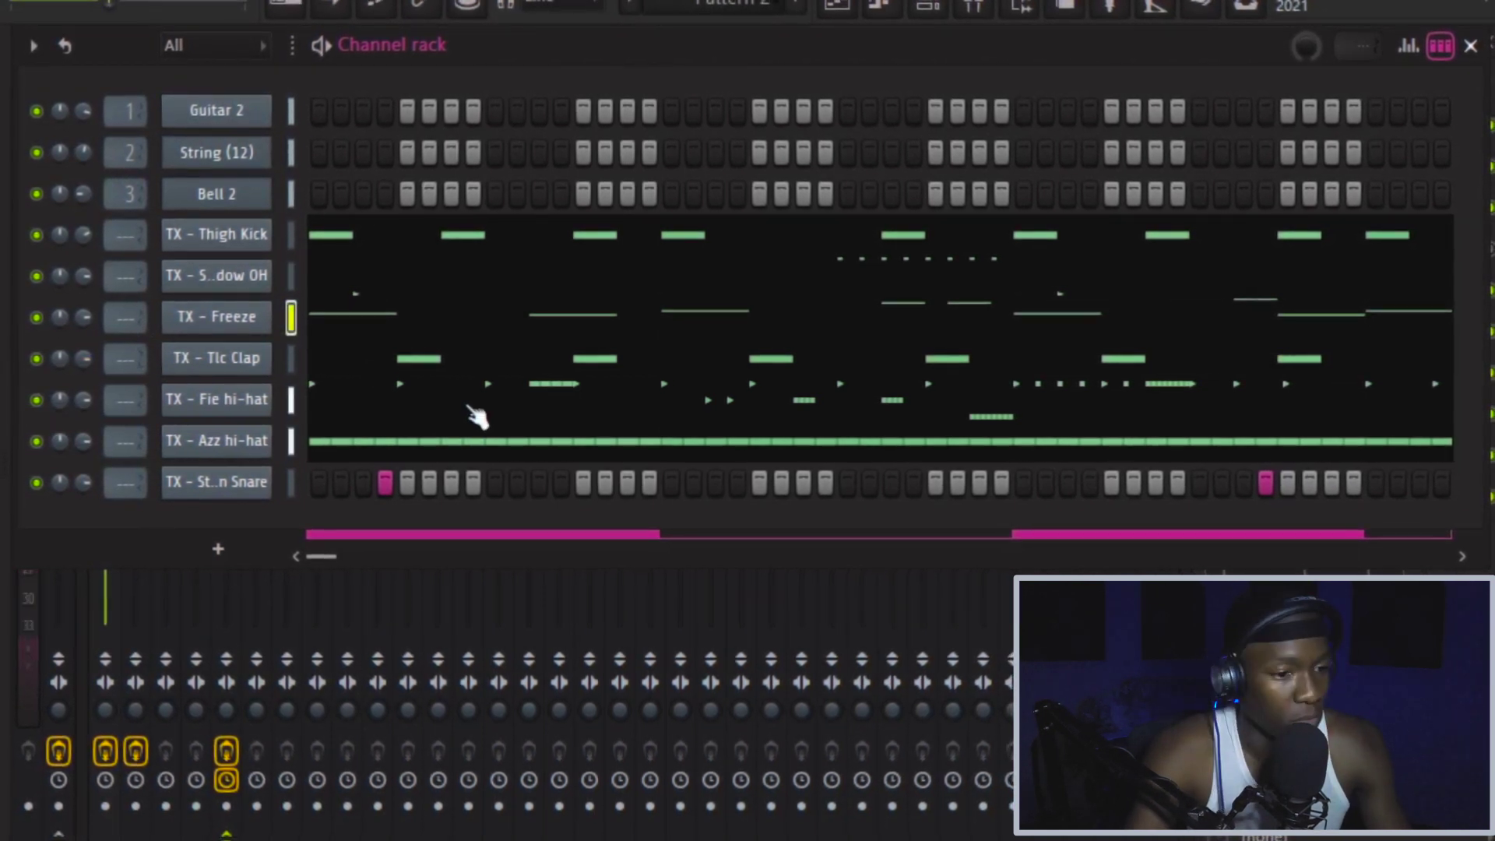
# Check the TX - Stunn Snare sampler settings, close them and bring up the snare channel's options
pyautogui.click(258, 489)
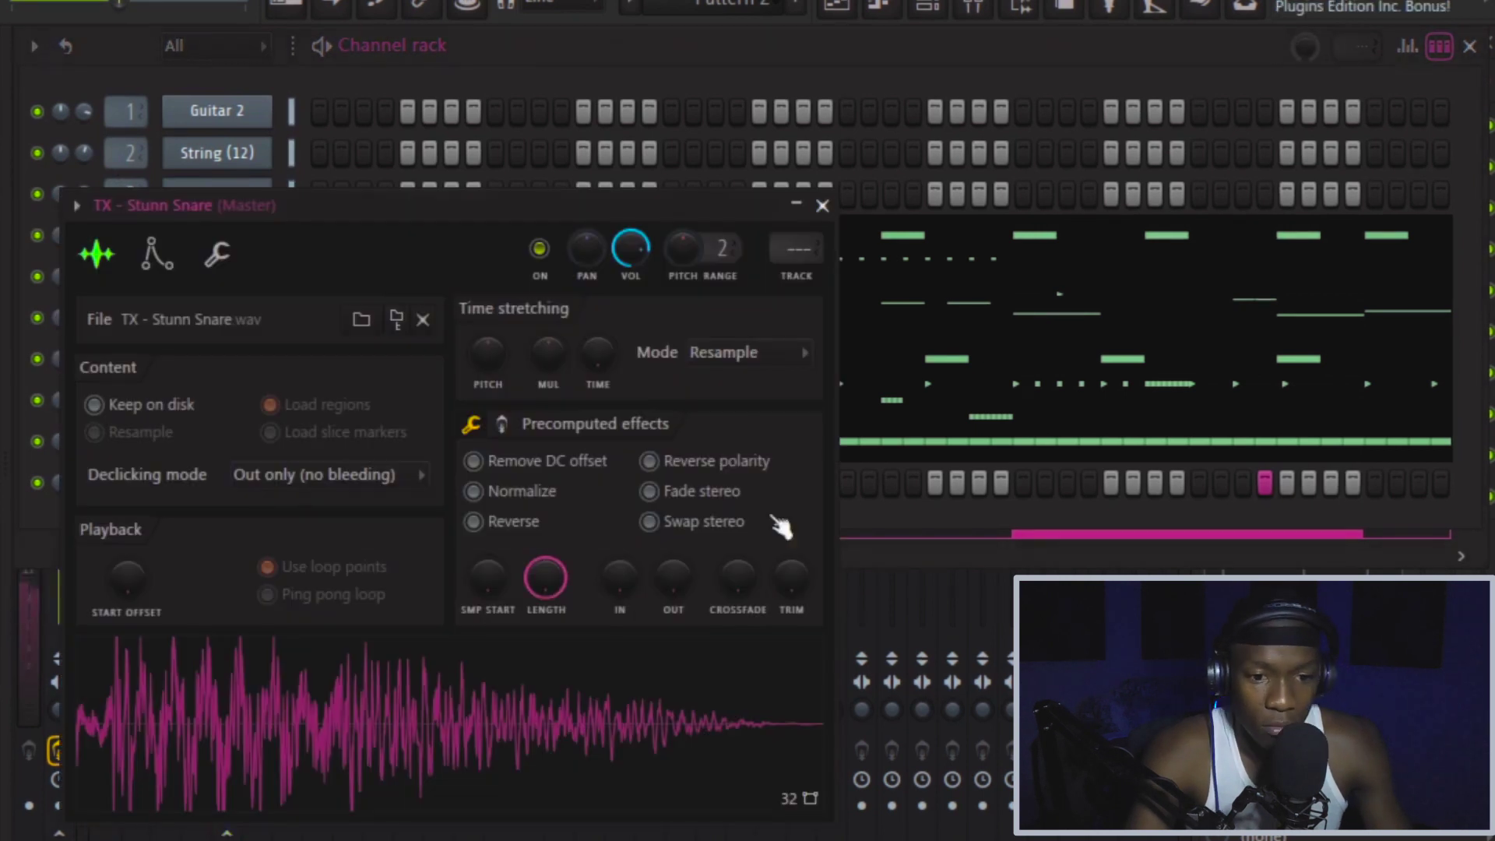
pyautogui.click(920, 515)
pyautogui.rightClick(265, 484)
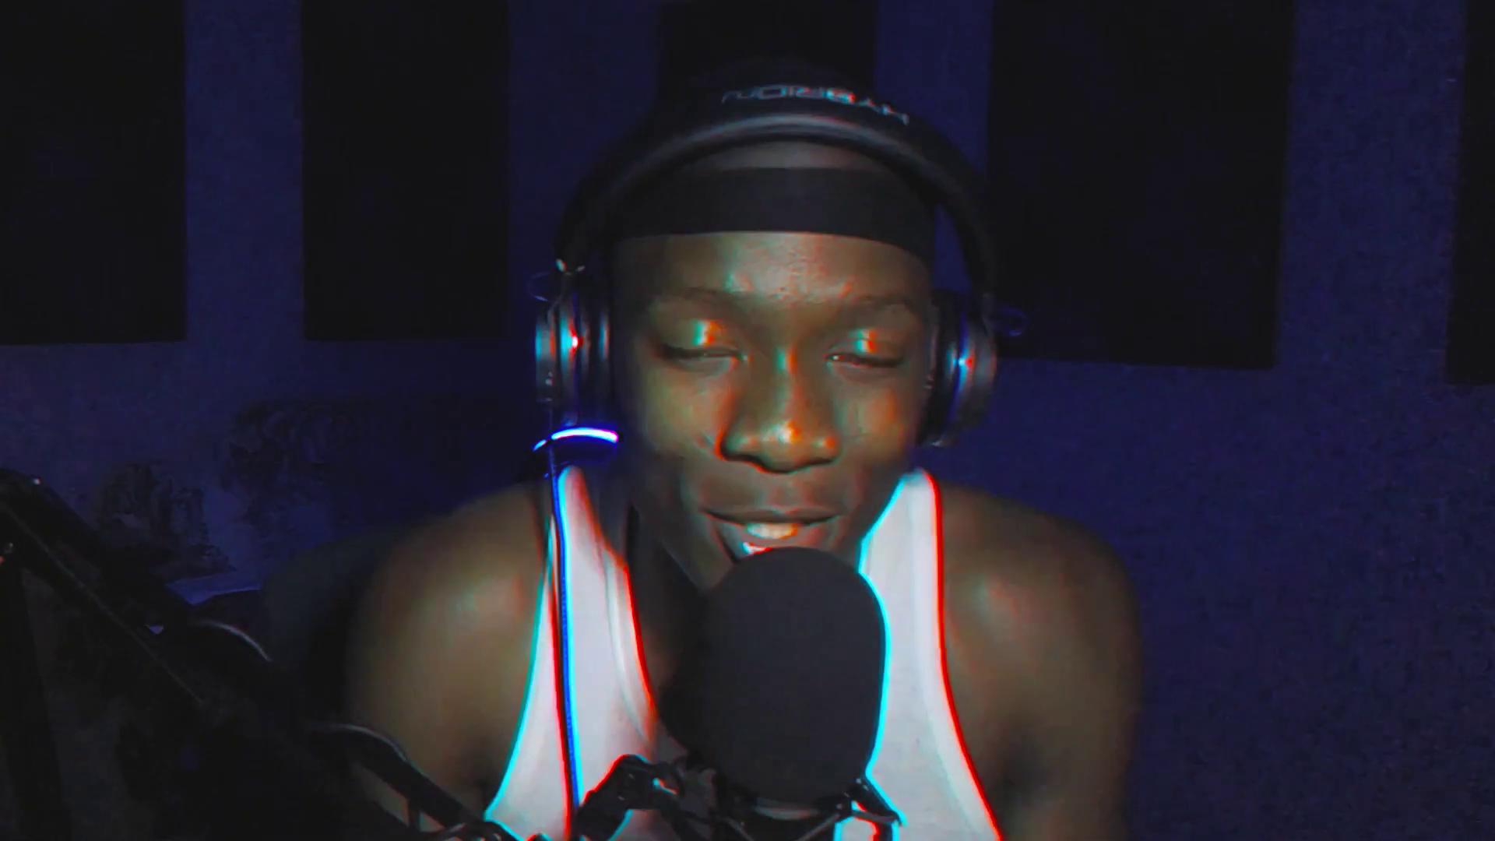